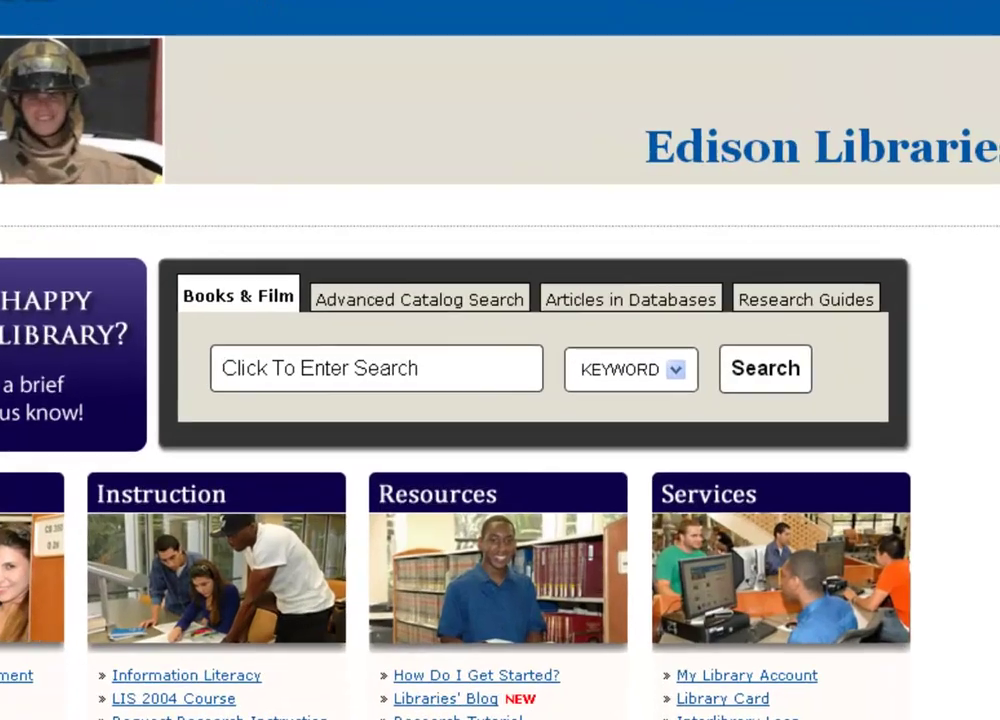
# Follow the Edison Libraries databases link to the LINCCWeb Tools login page.
pyautogui.click(617, 316)
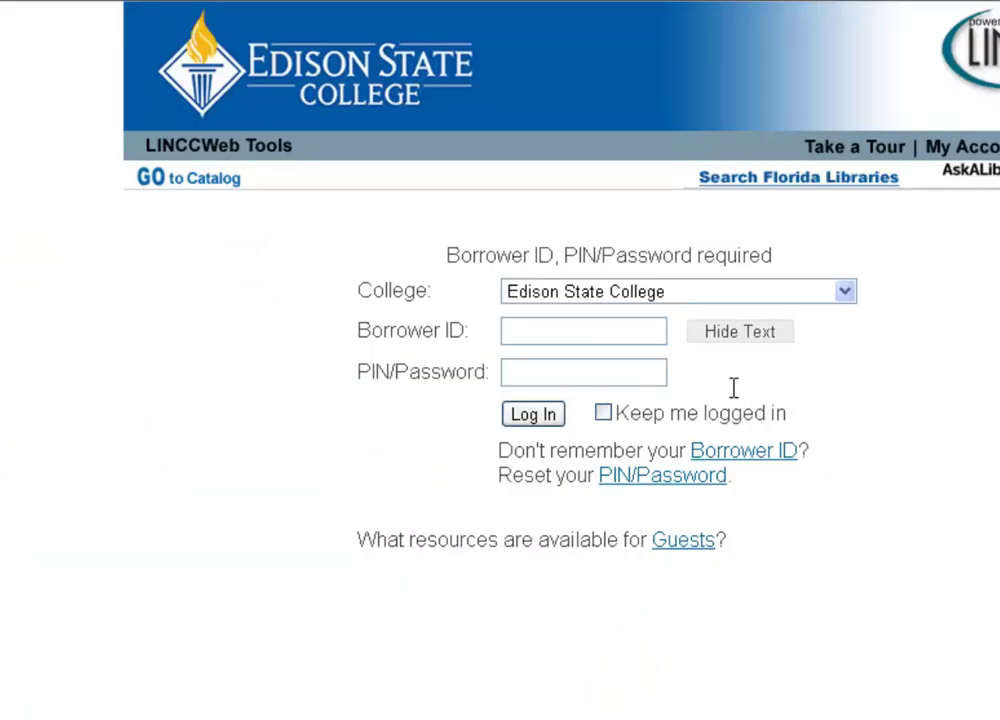
# Log in to LINCCWeb with the student's borrower ID and PIN.
pyautogui.click(650, 340)
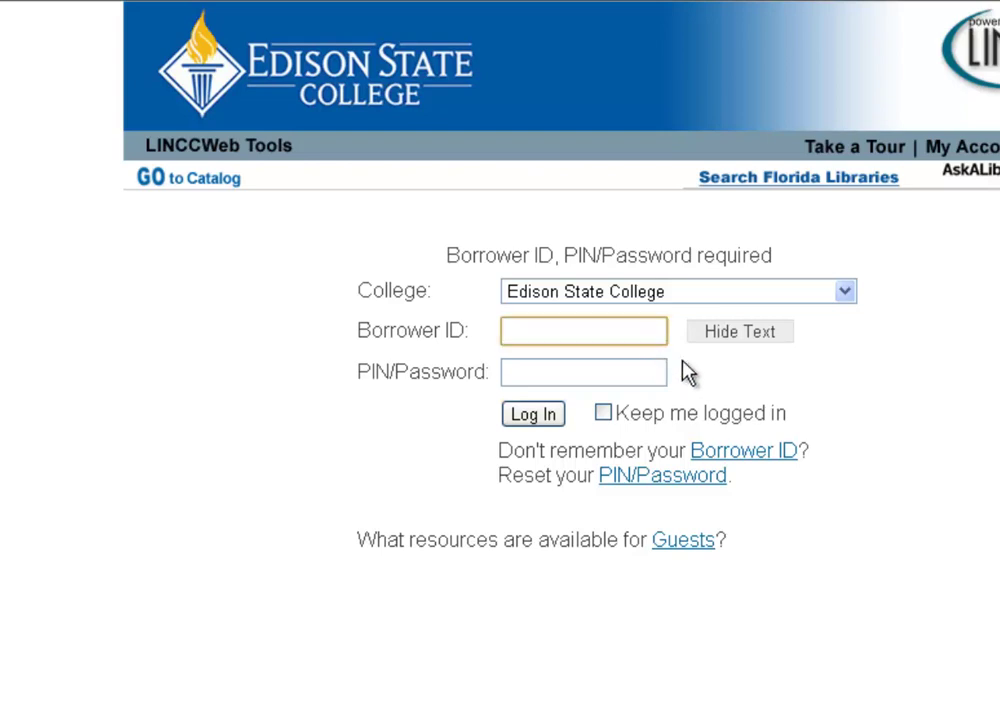
pyautogui.write('Student ')
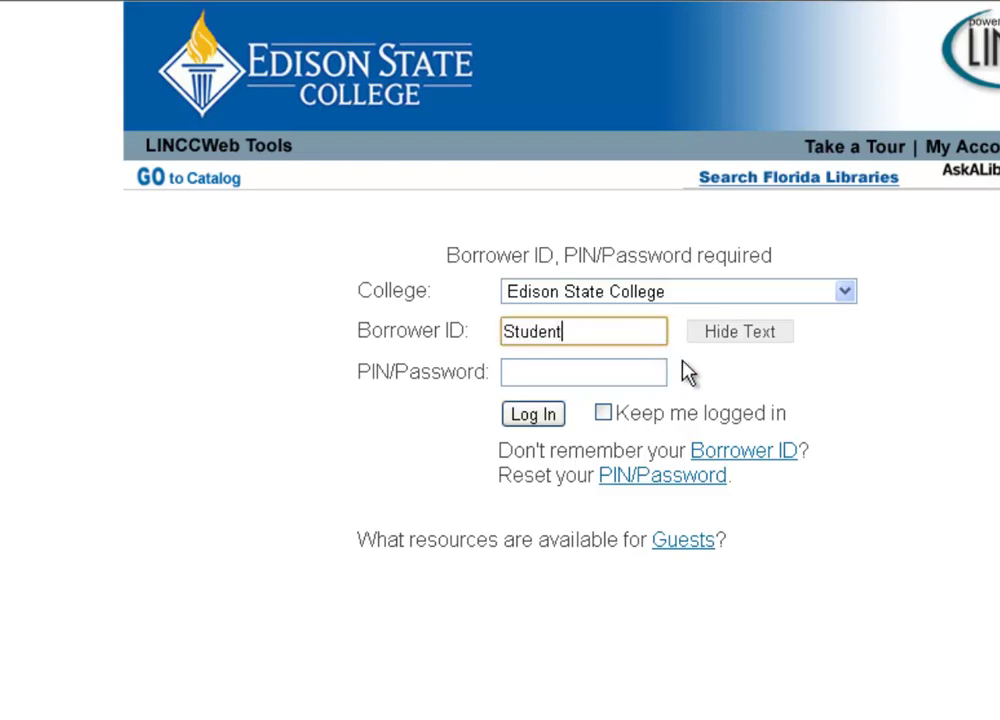
pyautogui.write('ID #')
pyautogui.press('Tab')
pyautogui.write('1234')
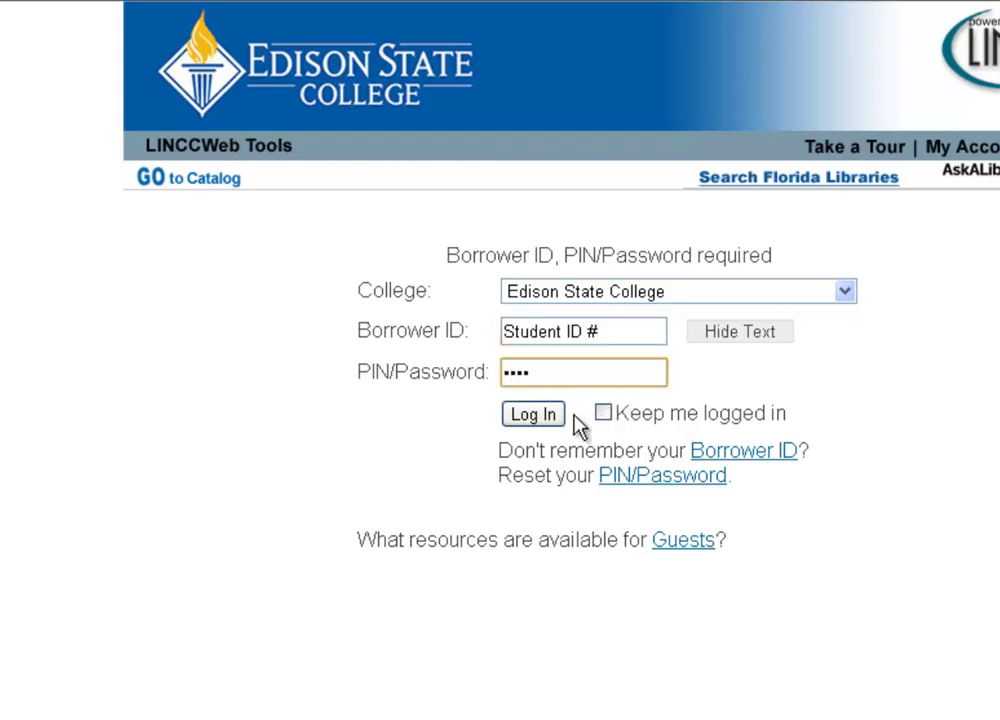
pyautogui.click(543, 417)
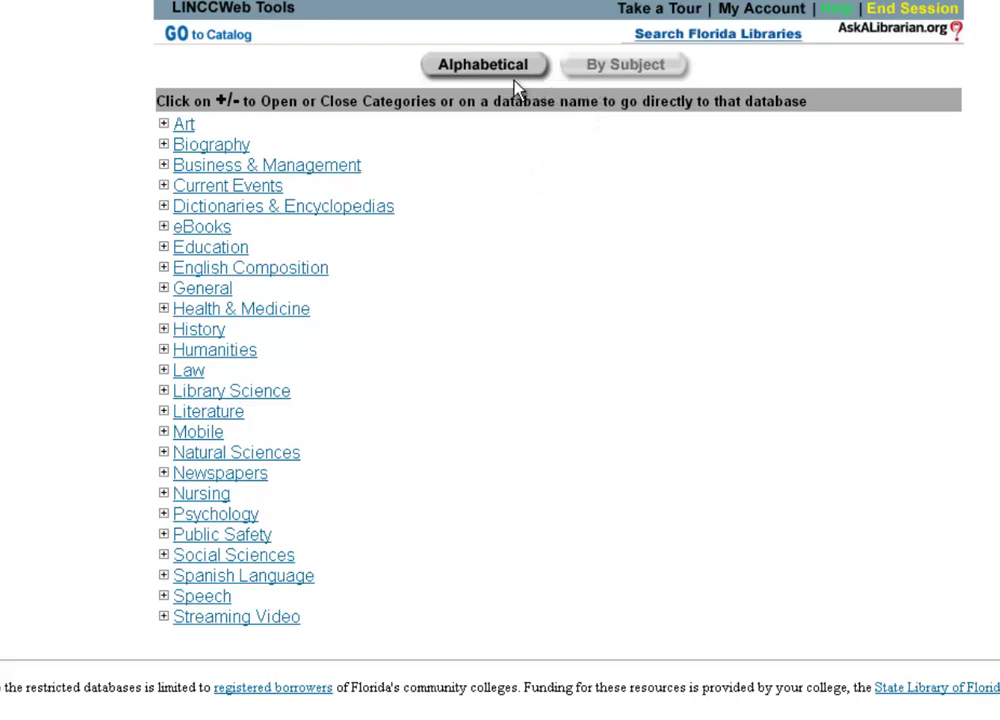
# View databases alphabetically, return to By Subject, and expand General to list its six databases.
pyautogui.click(485, 68)
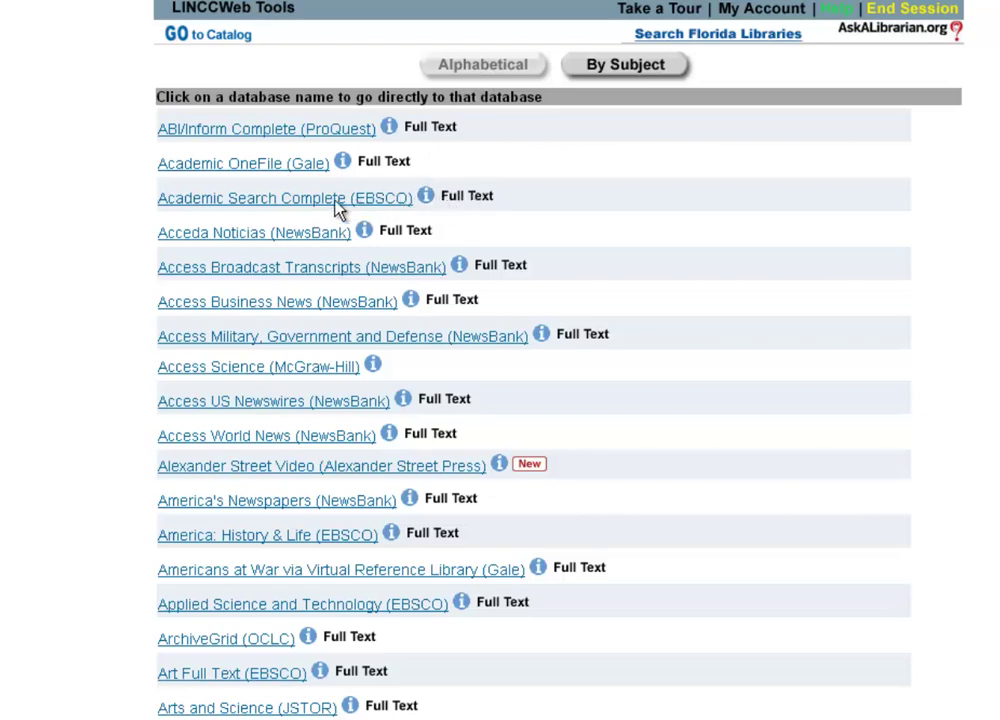
pyautogui.click(648, 64)
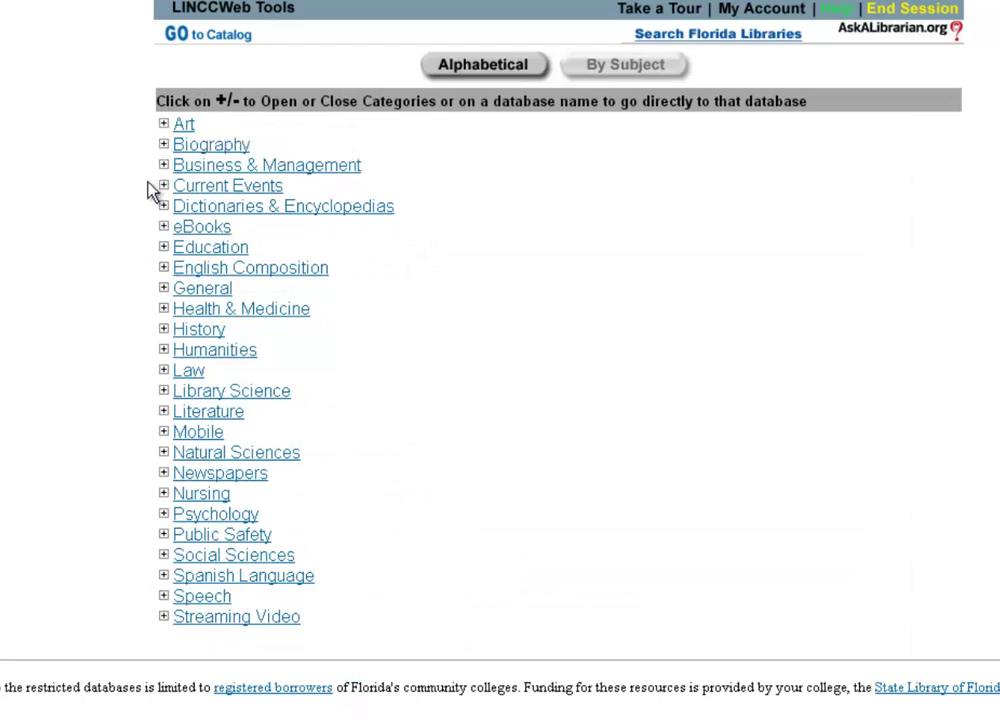
pyautogui.click(162, 290)
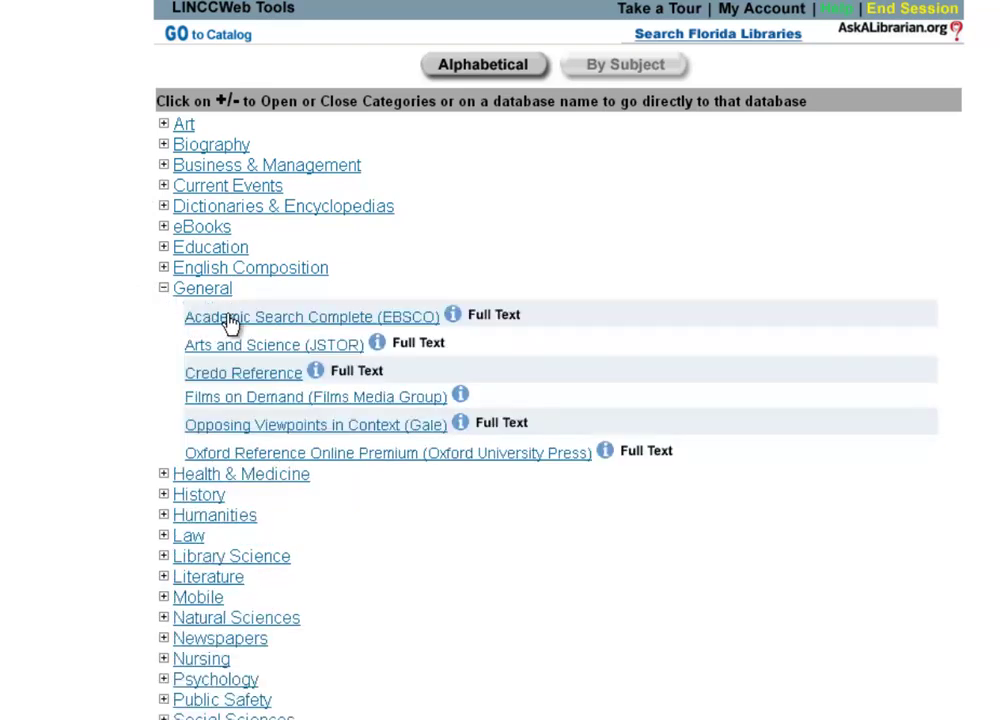
pyautogui.click(453, 317)
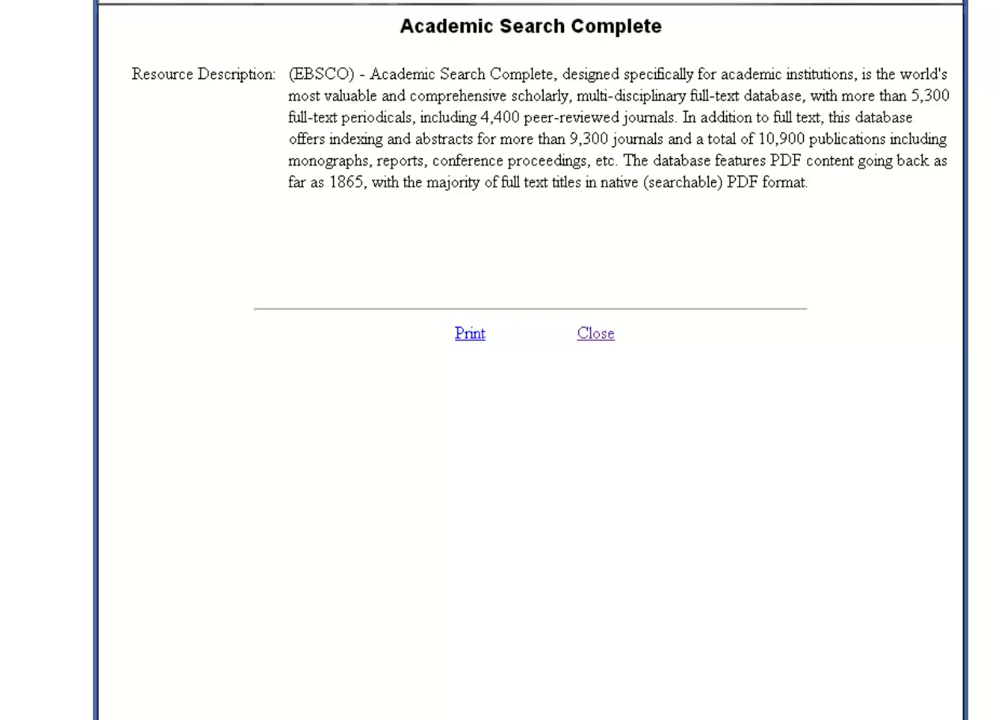
pyautogui.click(595, 333)
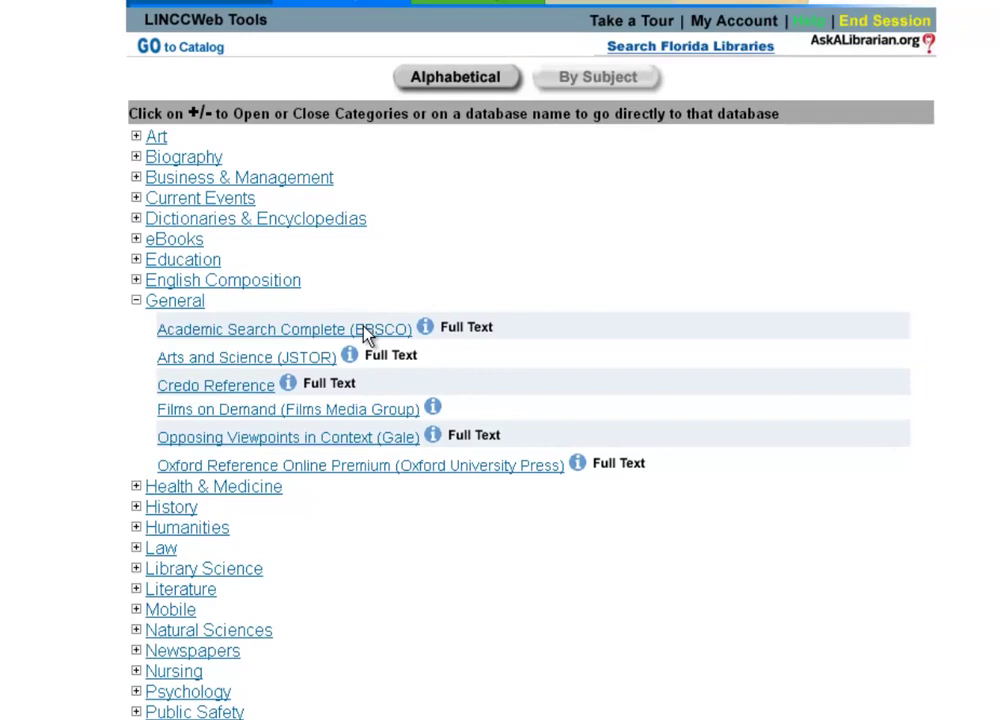
# Open Academic Search Complete (EBSCO) and connect through the Please Note page.
pyautogui.click(393, 318)
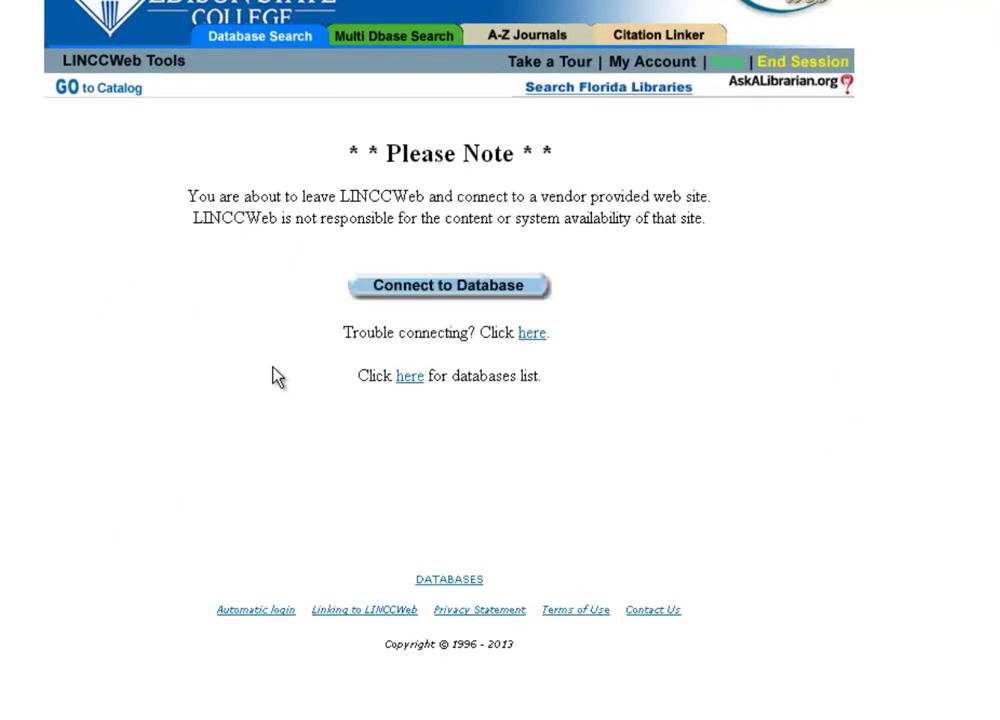
pyautogui.click(401, 292)
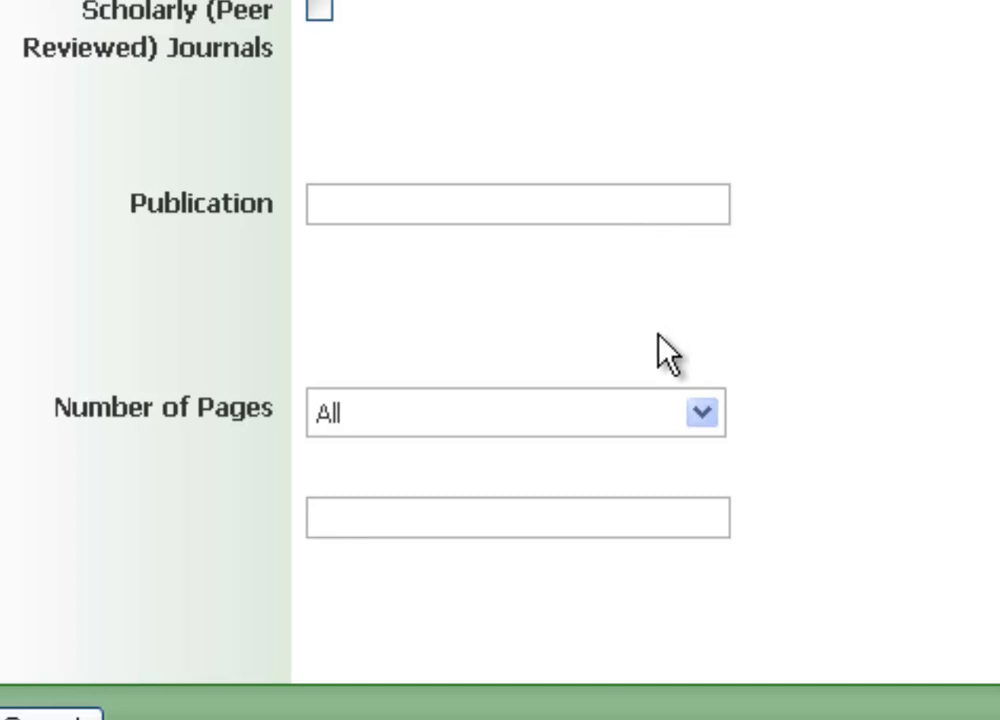
pyautogui.click(713, 418)
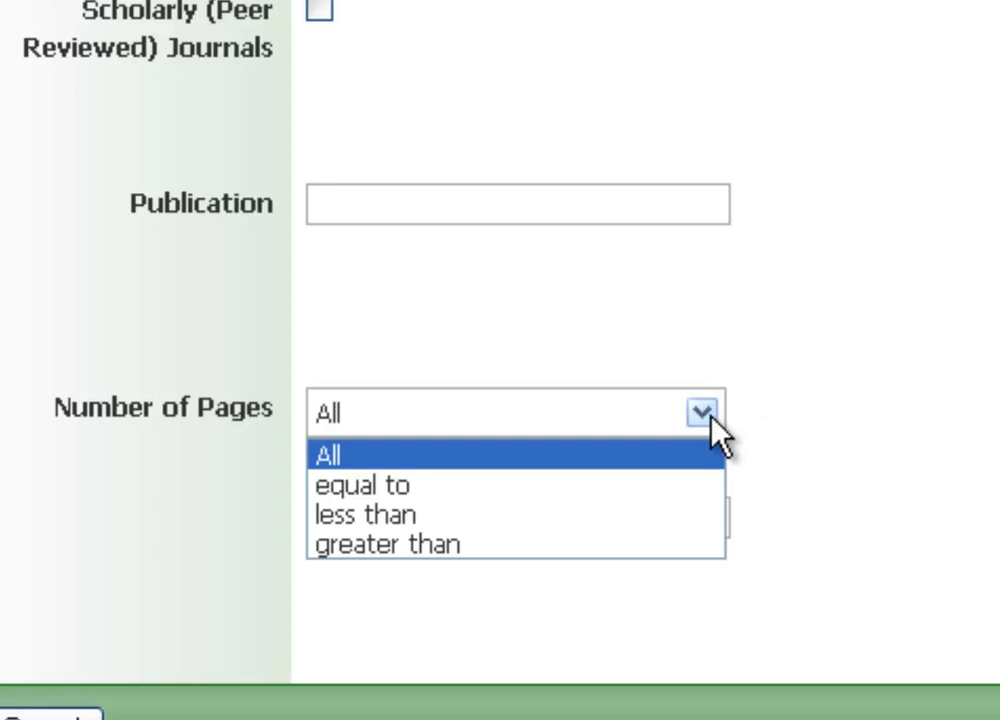
pyautogui.click(670, 534)
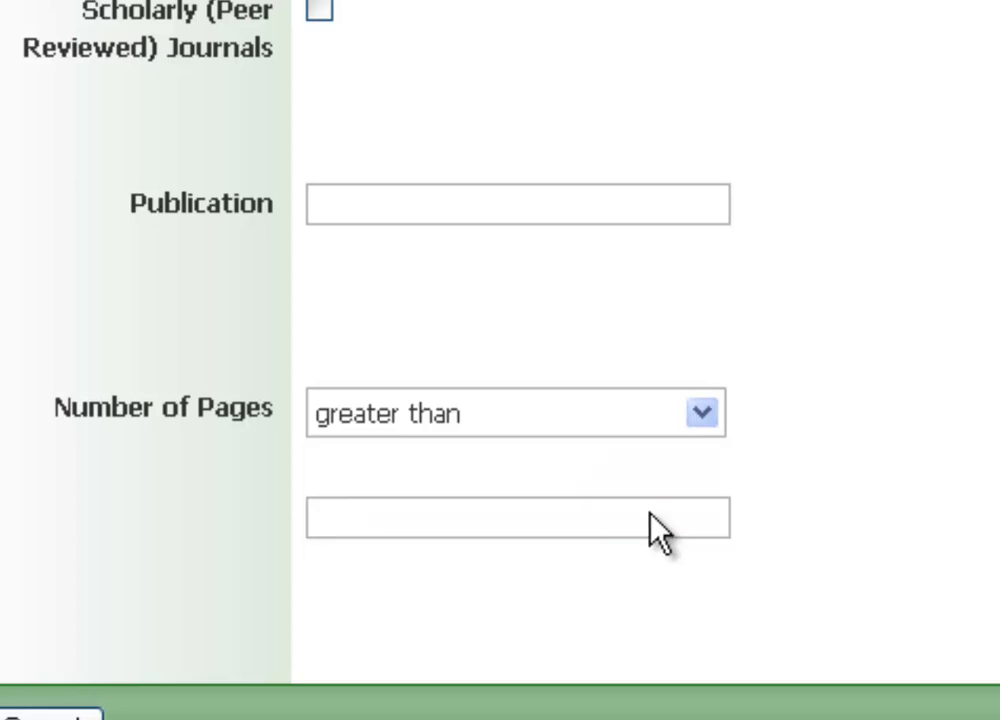
pyautogui.click(650, 511)
pyautogui.write('10')
pyautogui.click(700, 416)
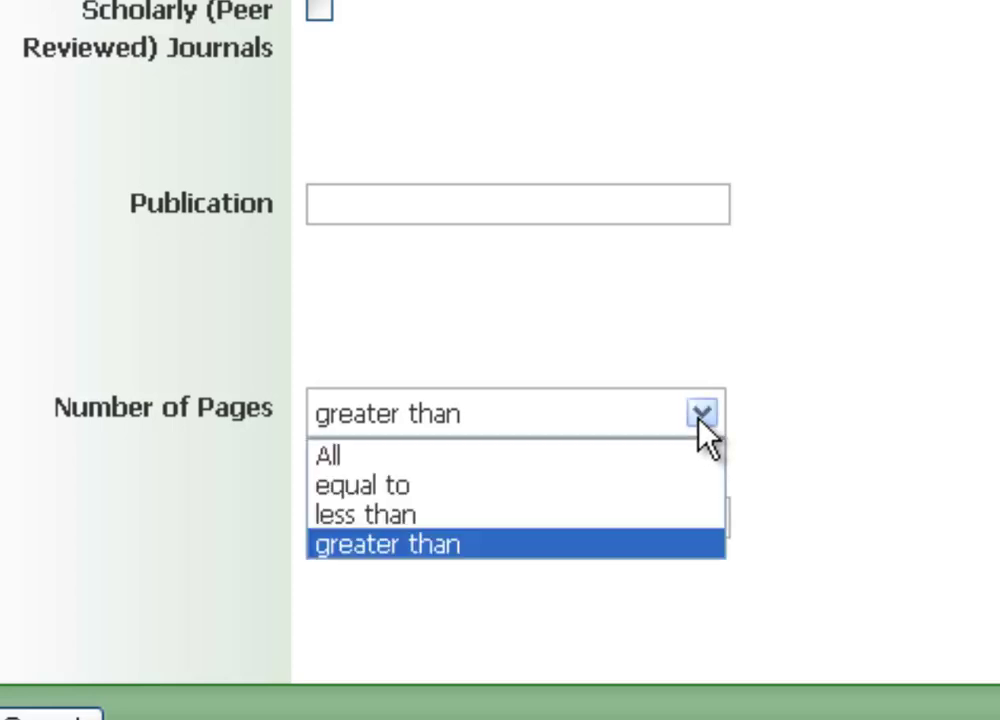
pyautogui.click(645, 518)
pyautogui.moveTo(371, 518); pyautogui.dragTo(239, 512)
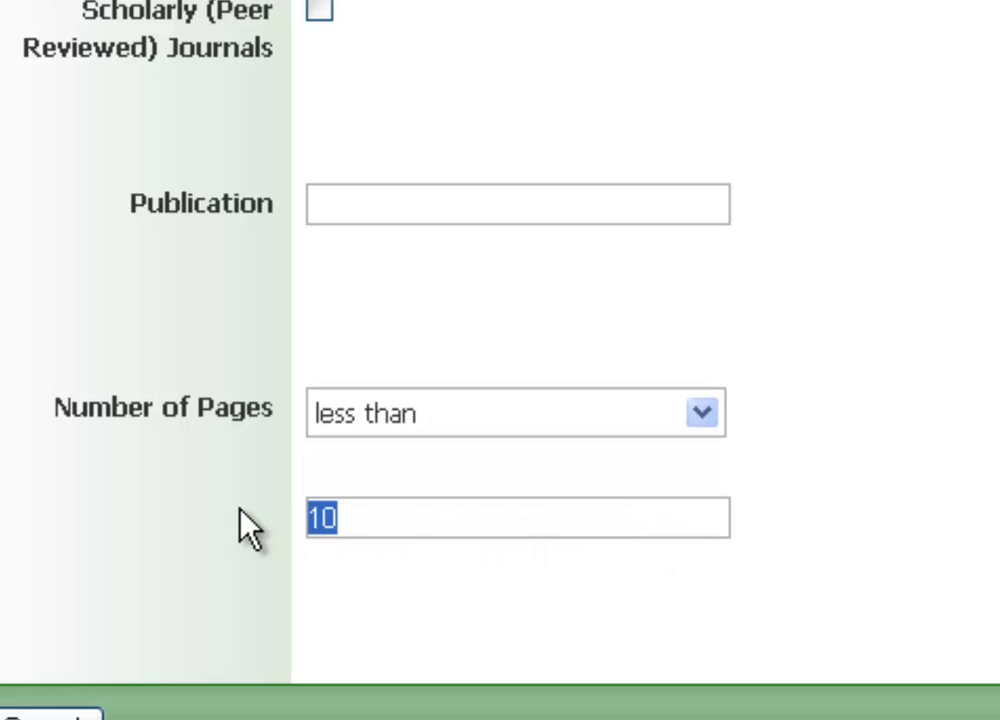
pyautogui.write('5')
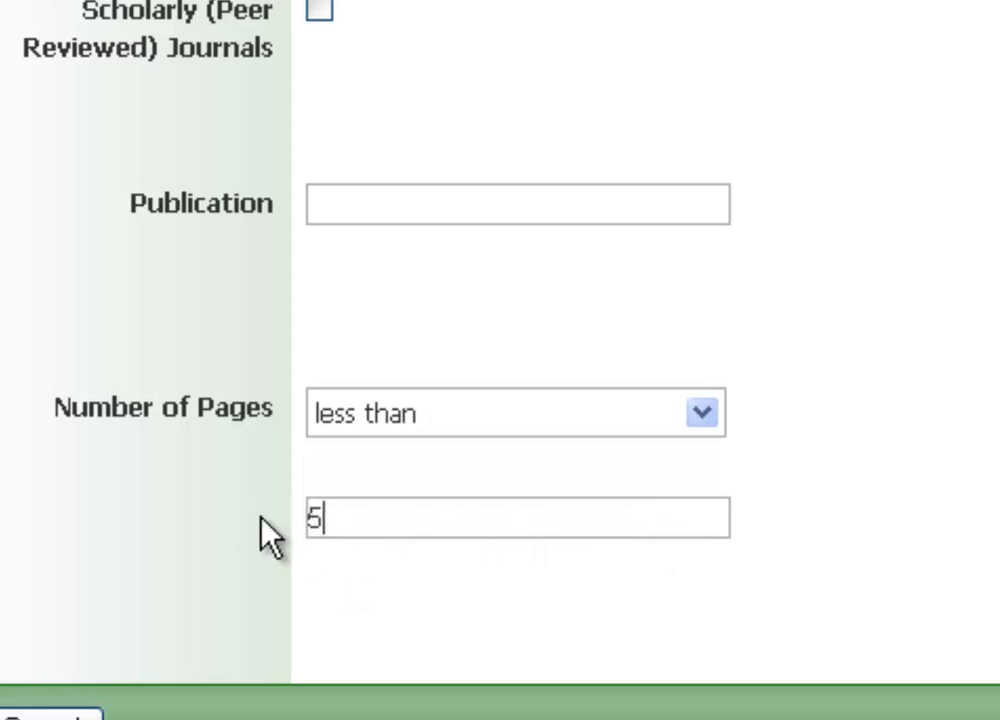
pyautogui.moveTo(308, 518); pyautogui.dragTo(352, 518)
pyautogui.press('BackSpace')
pyautogui.click(703, 413)
pyautogui.click(652, 458)
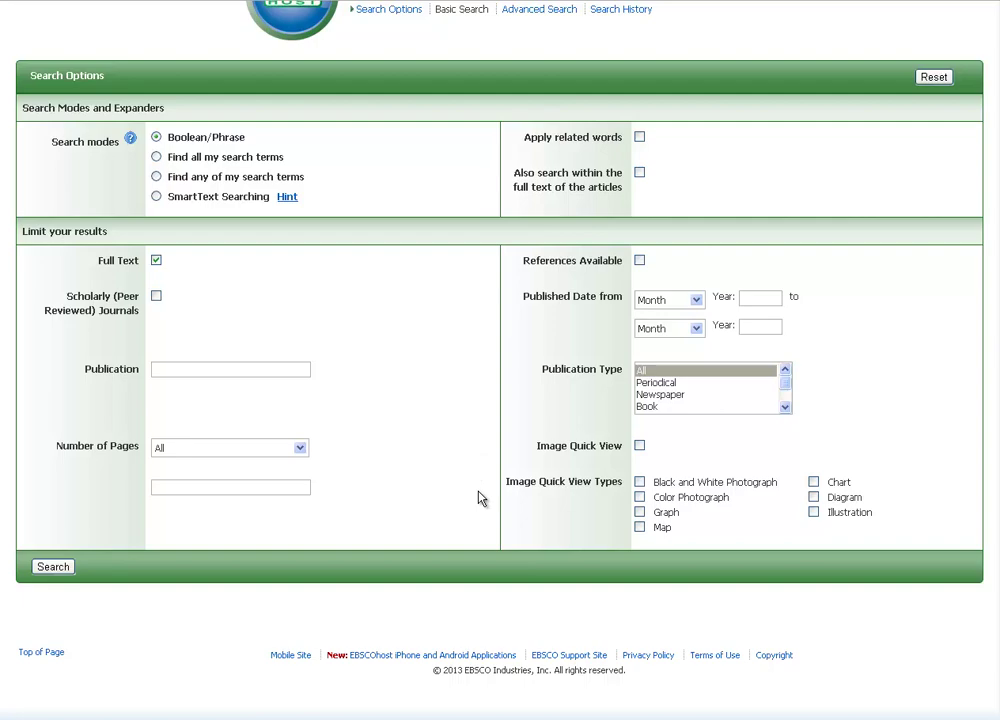
pyautogui.scroll(3, 481, 499)
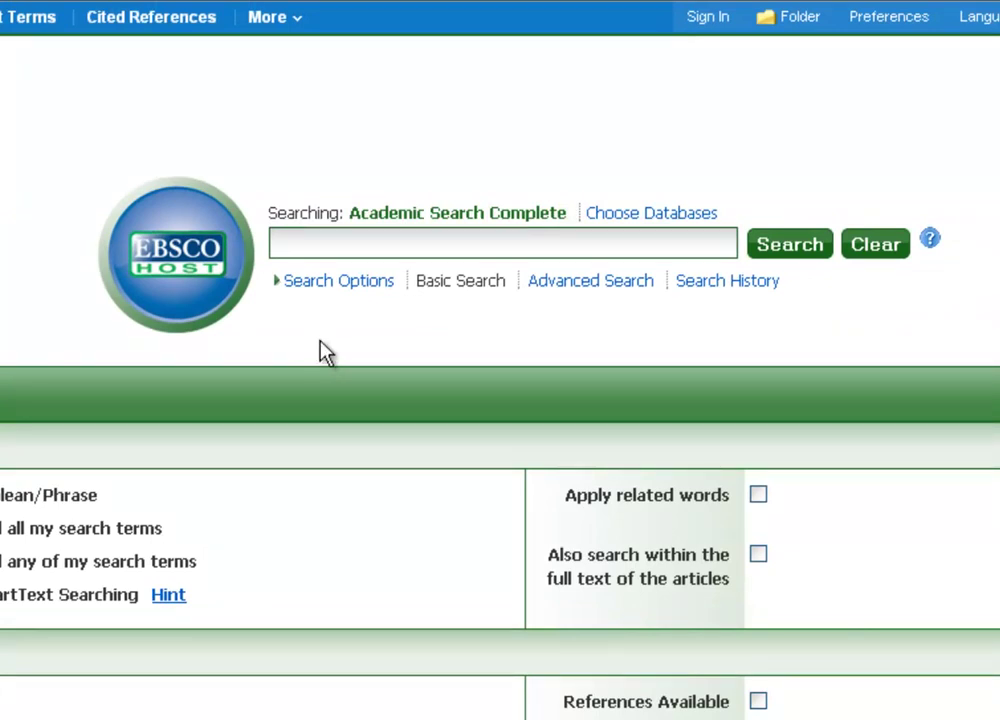
pyautogui.click(333, 243)
pyautogui.write('AND OR N')
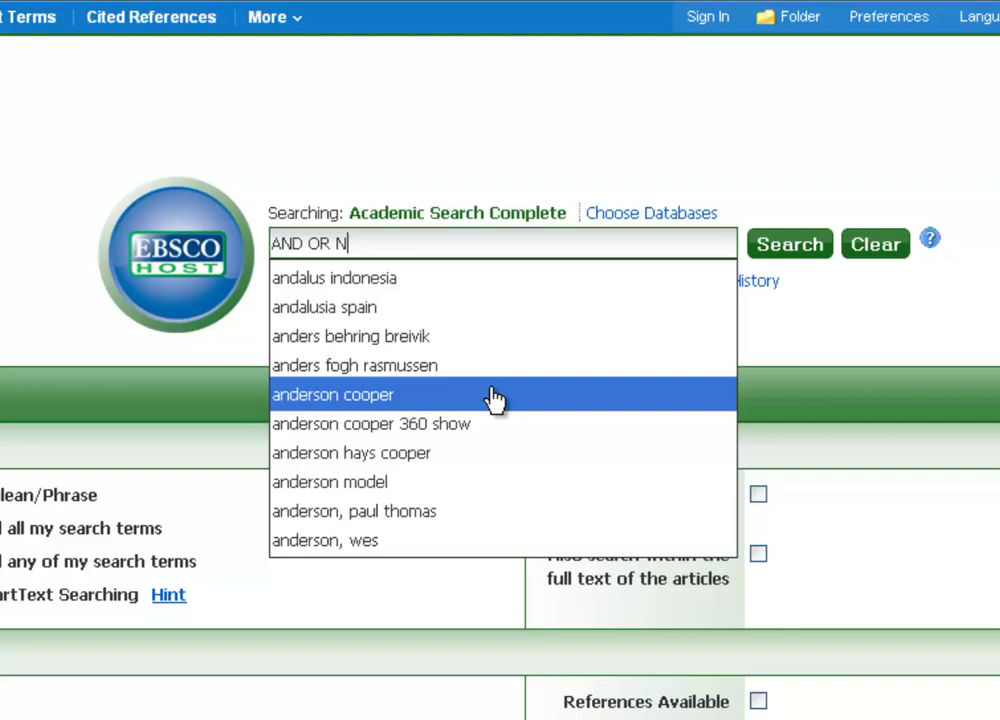
pyautogui.write('OT')
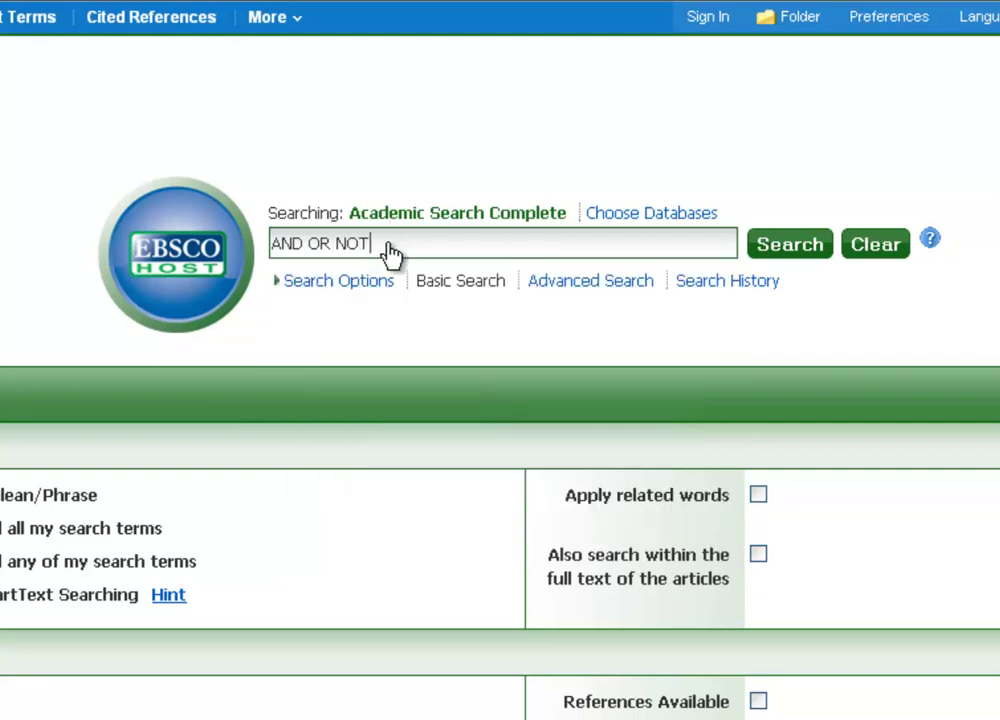
pyautogui.moveTo(391, 254); pyautogui.dragTo(308, 245)
pyautogui.moveTo(208, 250); pyautogui.dragTo(208, 250)
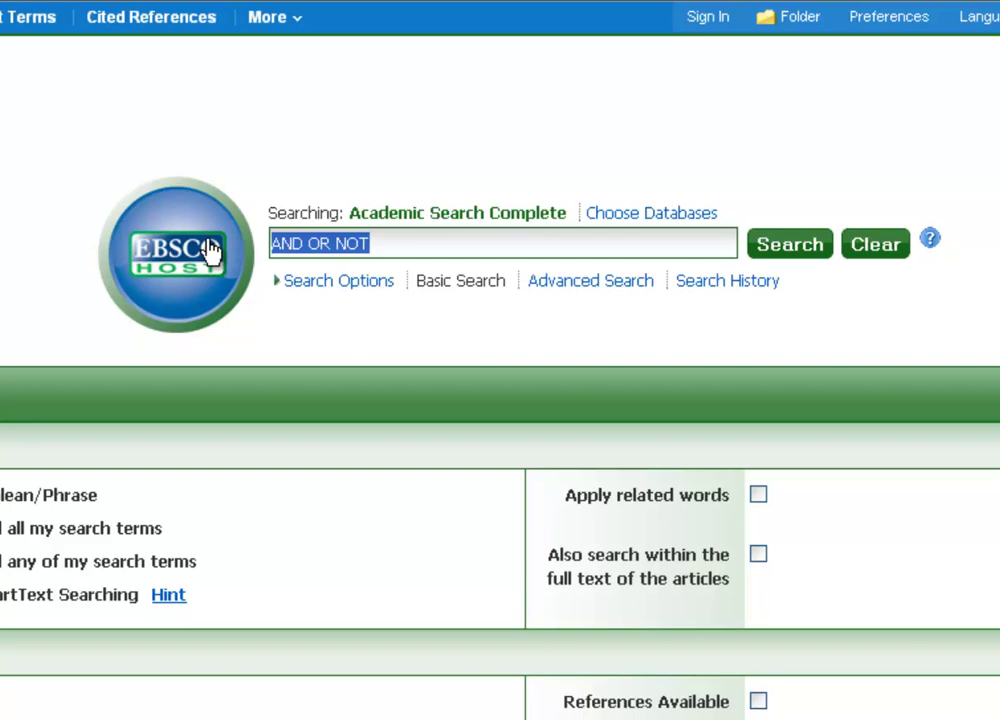
pyautogui.press('BackSpace')
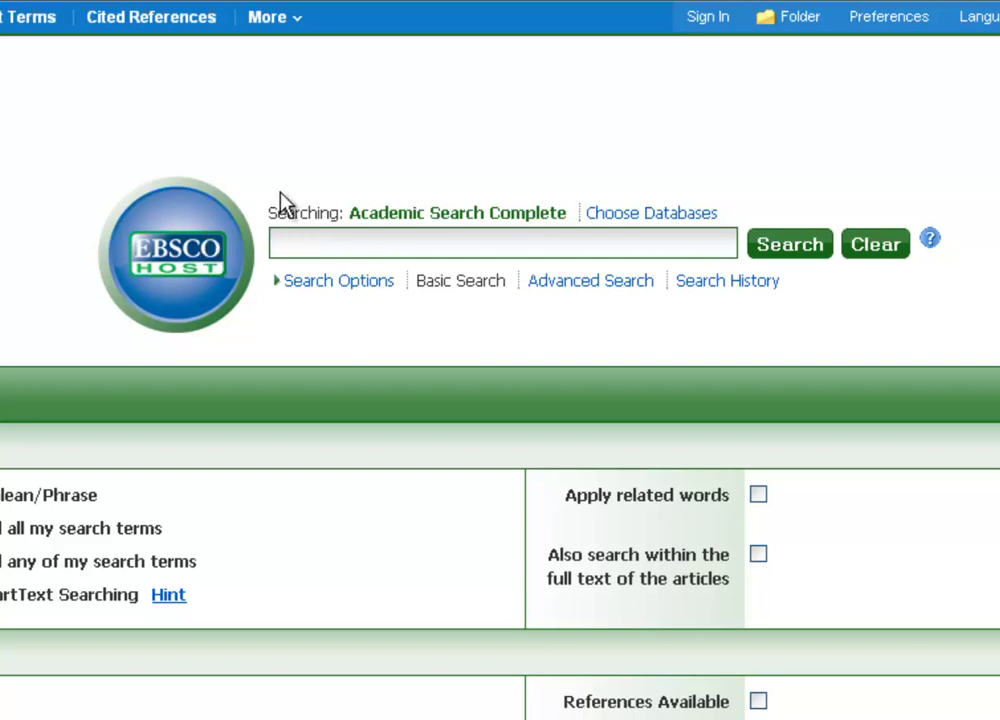
# Enter 'terrorism and america', trim it back to terrorism, then append or "act of terror".
pyautogui.write('terrorism')
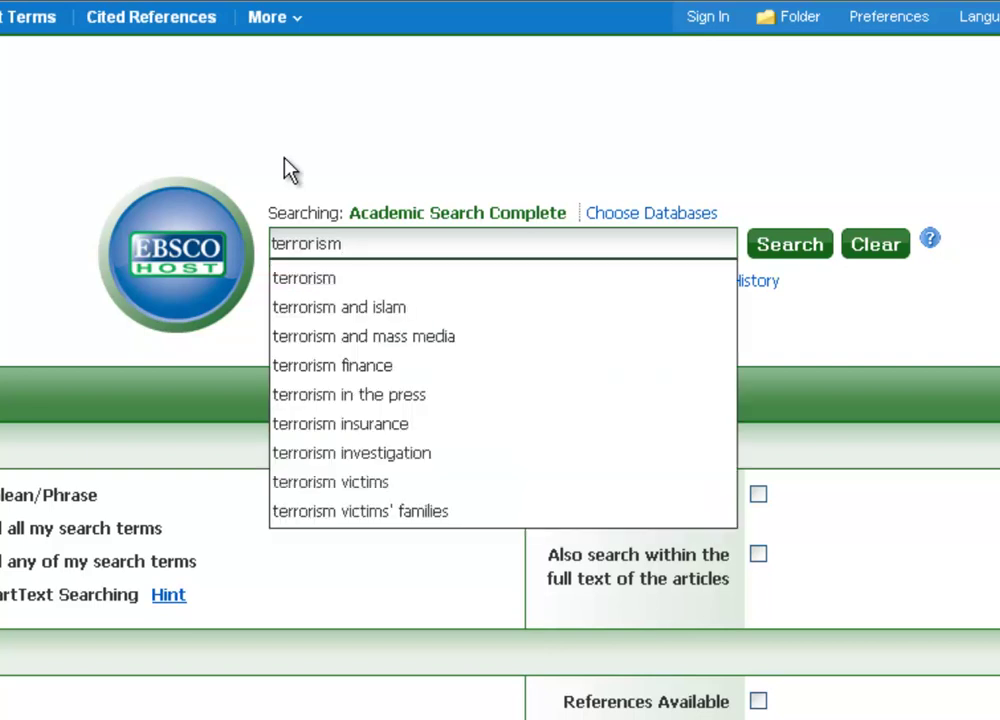
pyautogui.write(' and ')
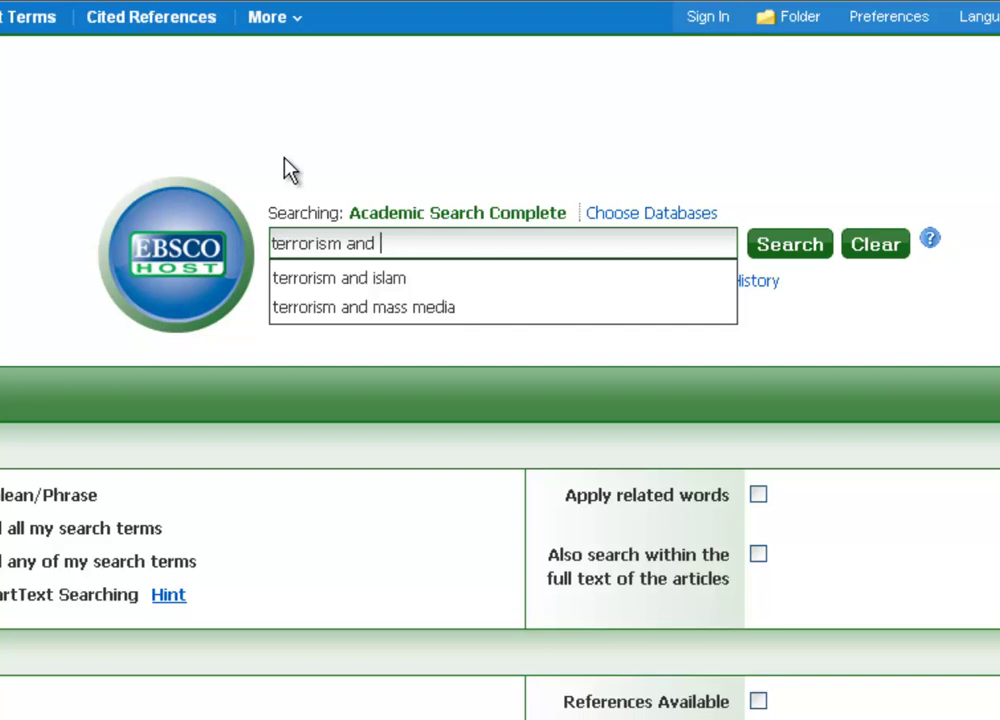
pyautogui.write('america')
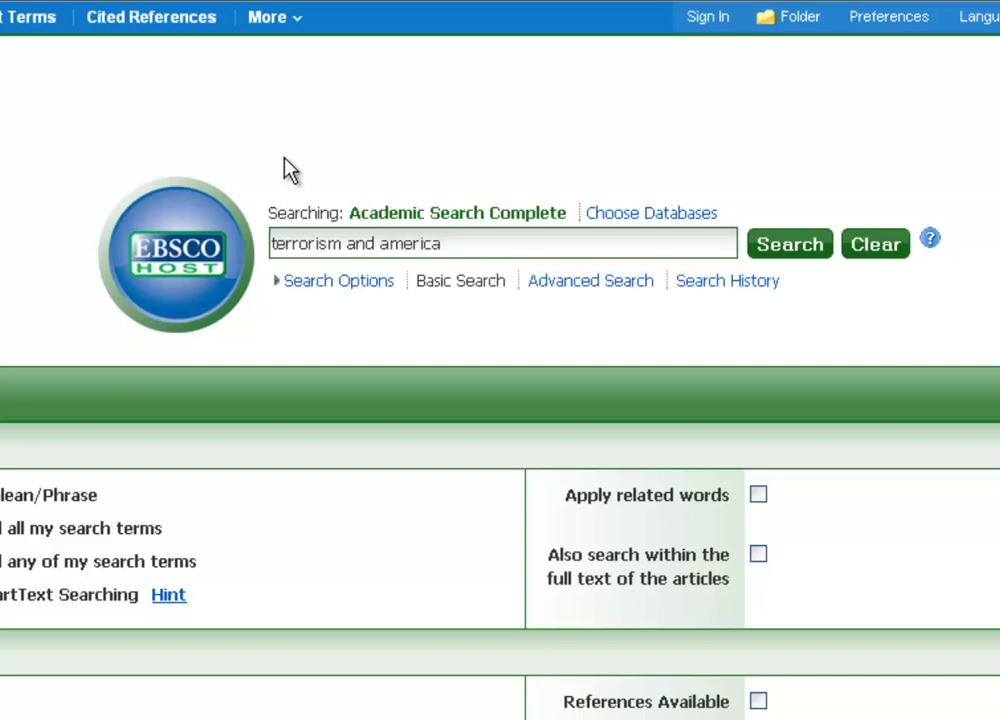
pyautogui.press('BackSpace')
pyautogui.press('BackSpace')
pyautogui.press('BackSpace')
pyautogui.press('BackSpace')
pyautogui.press('BackSpace')
pyautogui.press('BackSpace')
pyautogui.press('BackSpace')
pyautogui.press('BackSpace')
pyautogui.press('BackSpace')
pyautogui.press('BackSpace')
pyautogui.press('BackSpace')
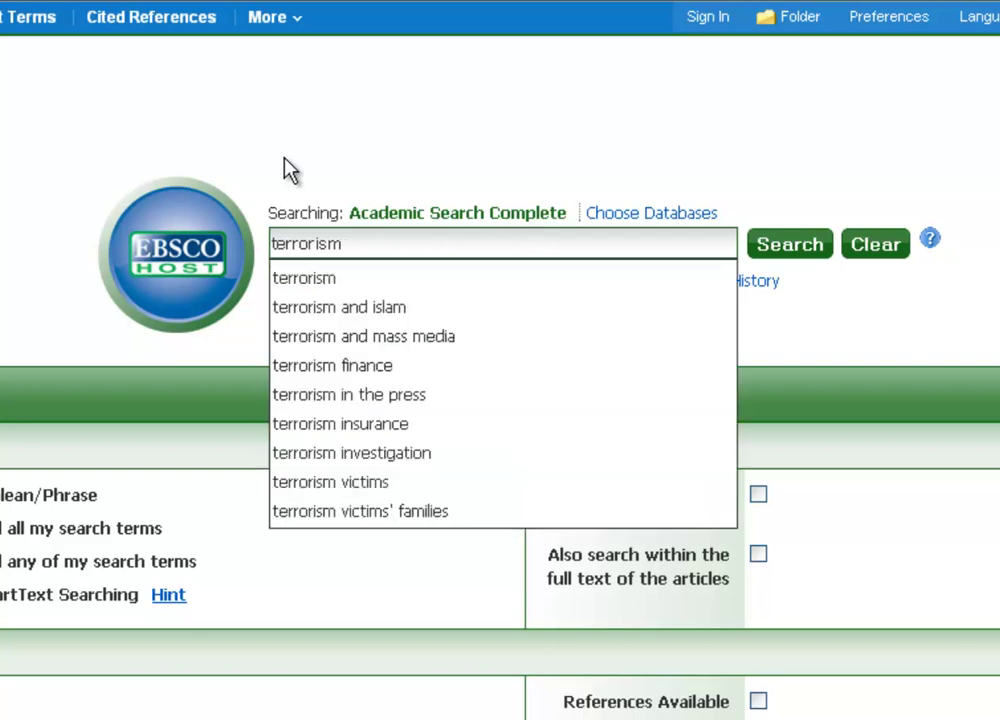
pyautogui.write('or ')
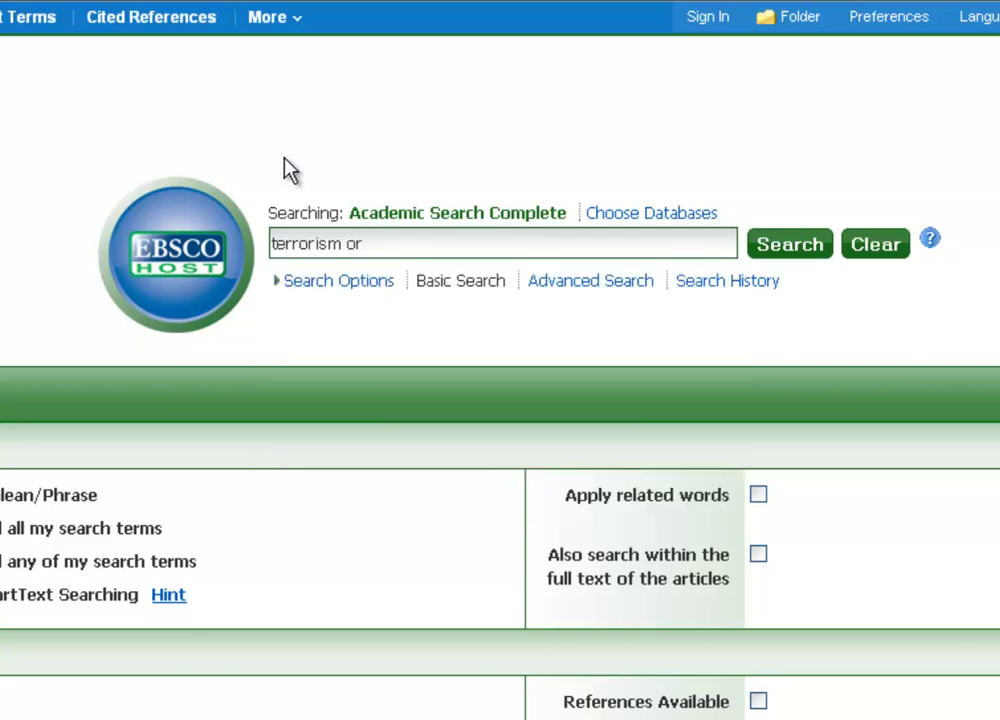
pyautogui.write('"act of terror"')
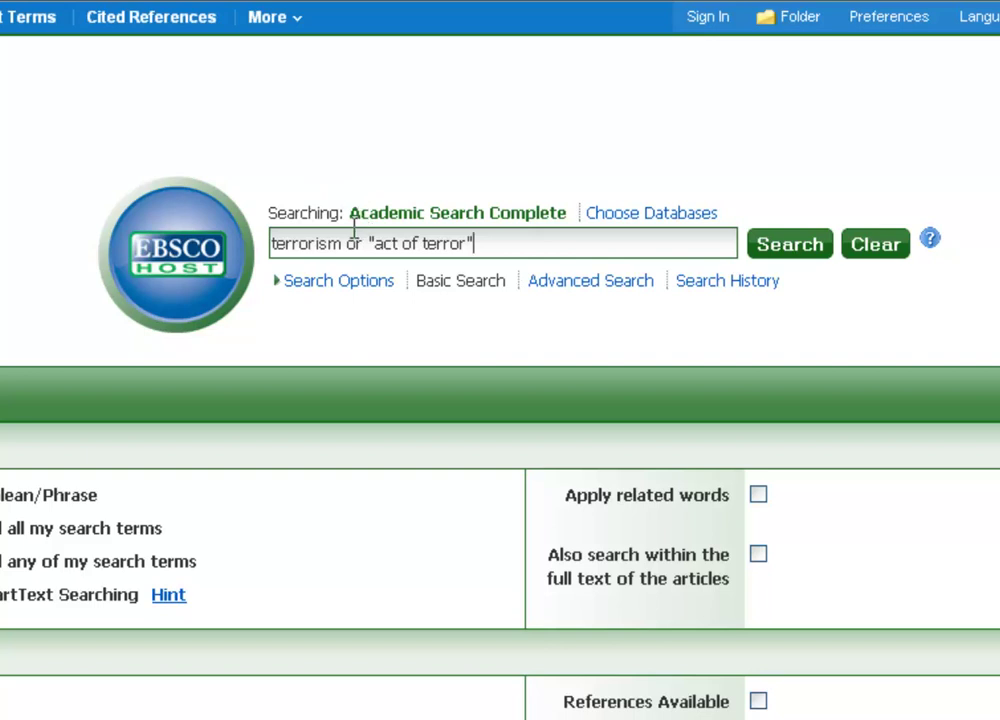
# Replace the OR clause with not "al qaeda", swap in "september 11th", then clear the search box.
pyautogui.moveTo(348, 249); pyautogui.dragTo(460, 253)
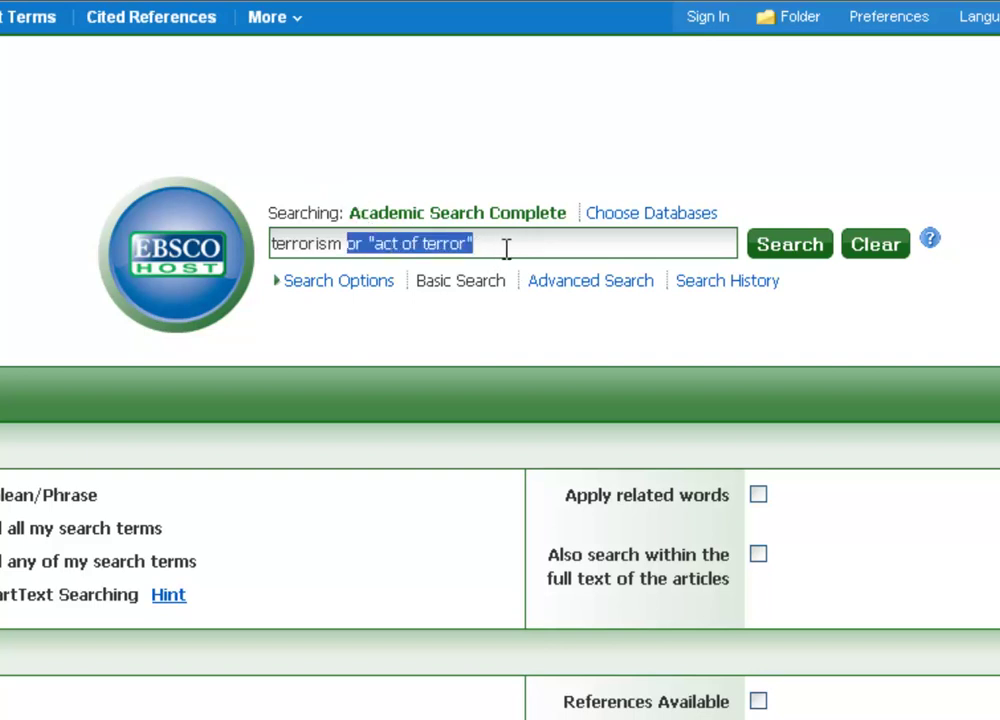
pyautogui.write('not "al ')
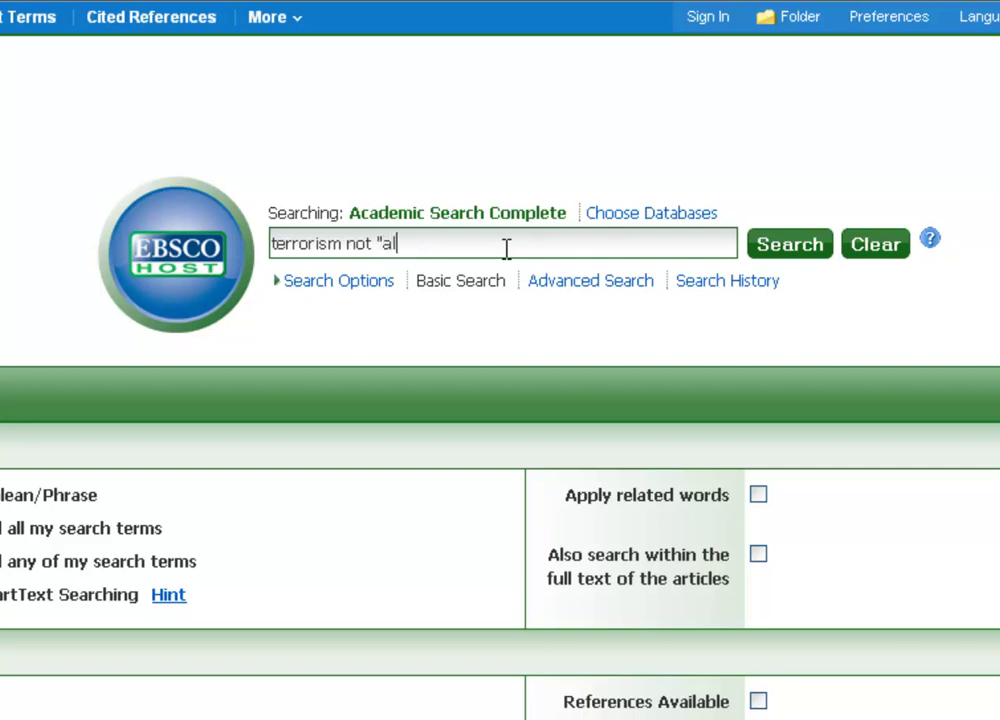
pyautogui.write('qaeda')
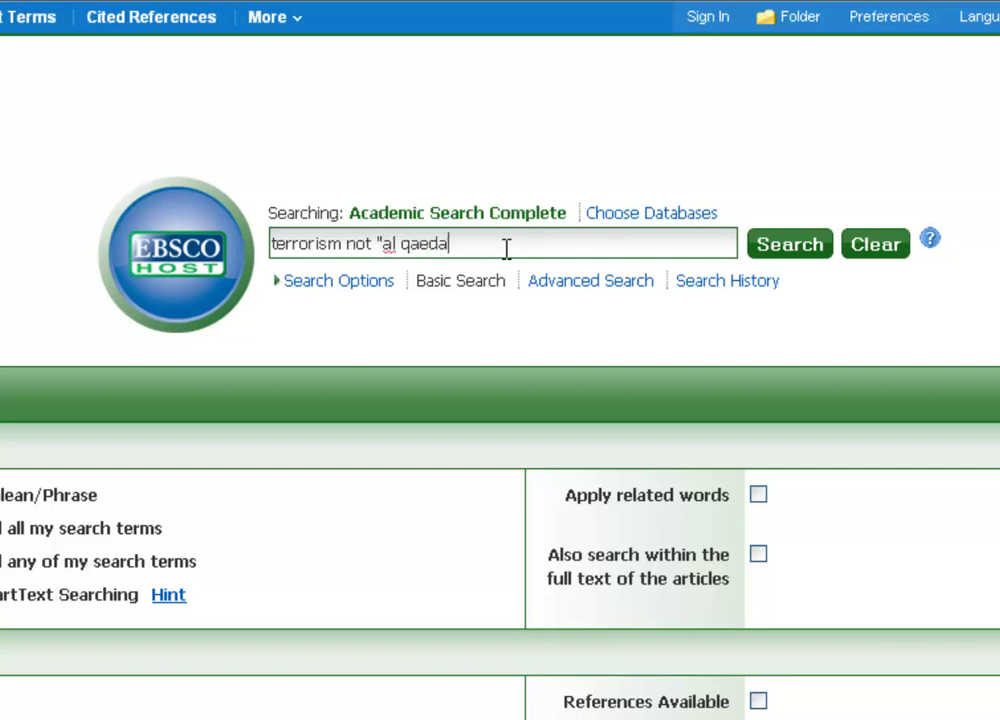
pyautogui.write('"')
pyautogui.moveTo(378, 242); pyautogui.dragTo(469, 252)
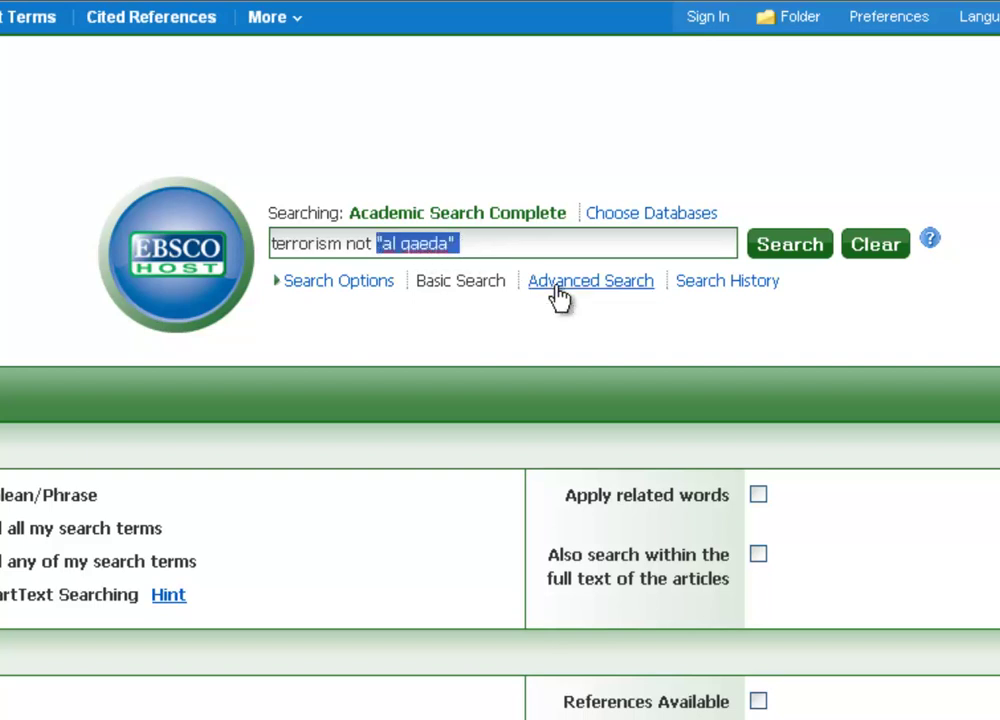
pyautogui.write('"september 11')
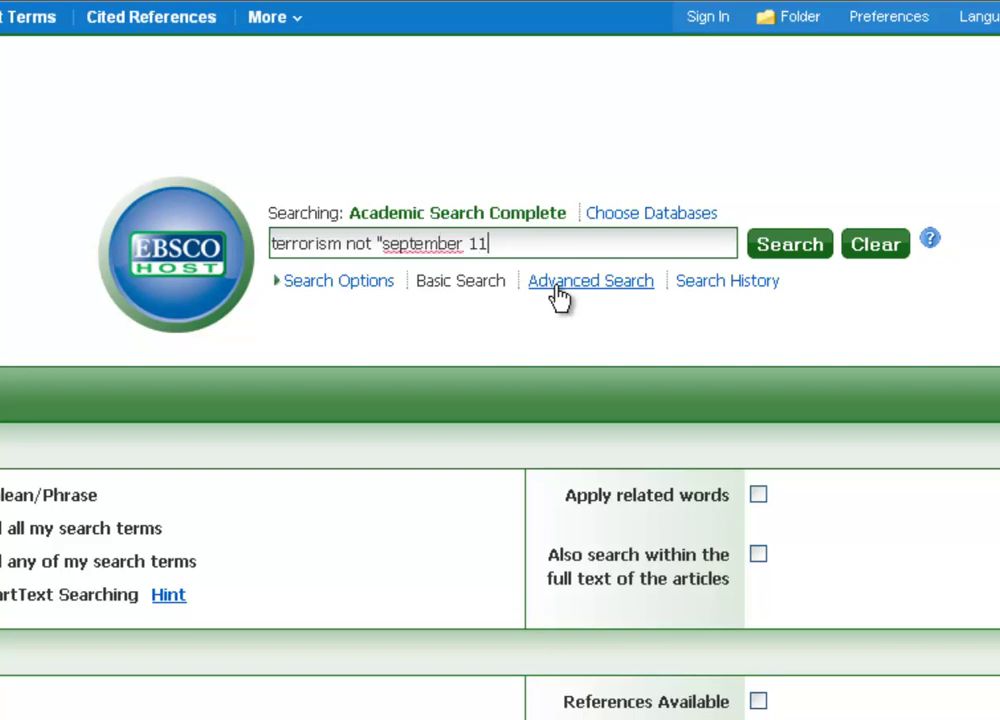
pyautogui.write('th')
pyautogui.hotkey('ctrl', 'a')
pyautogui.press('BackSpace')
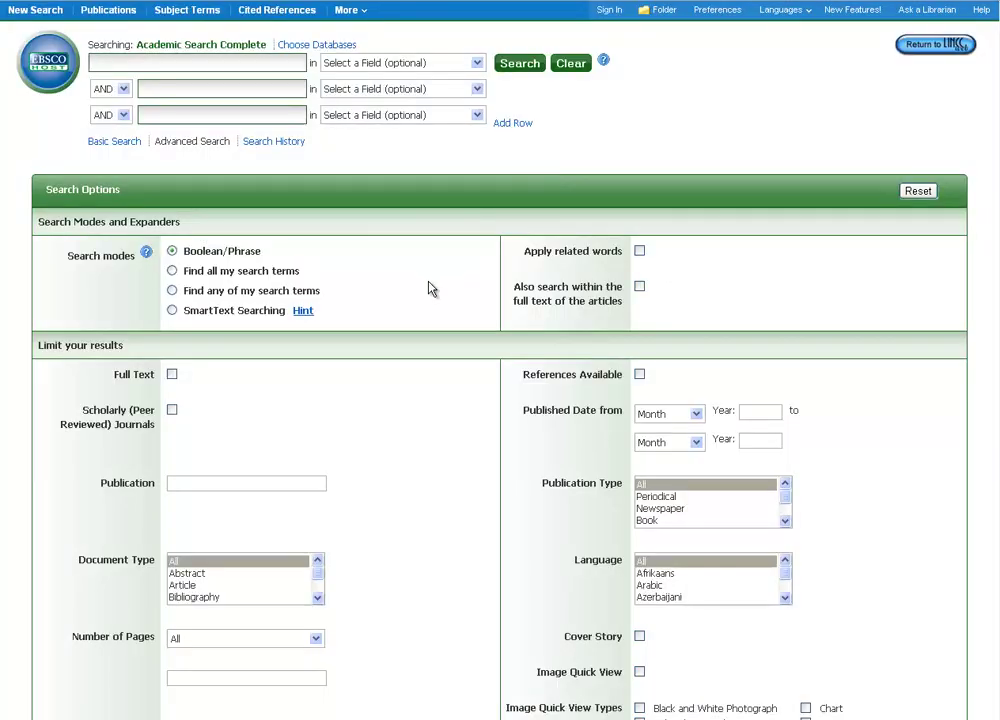
# Browse the Advanced Search form and its Select a Field list, then return to Basic Search.
pyautogui.scroll(-3, 431, 287)
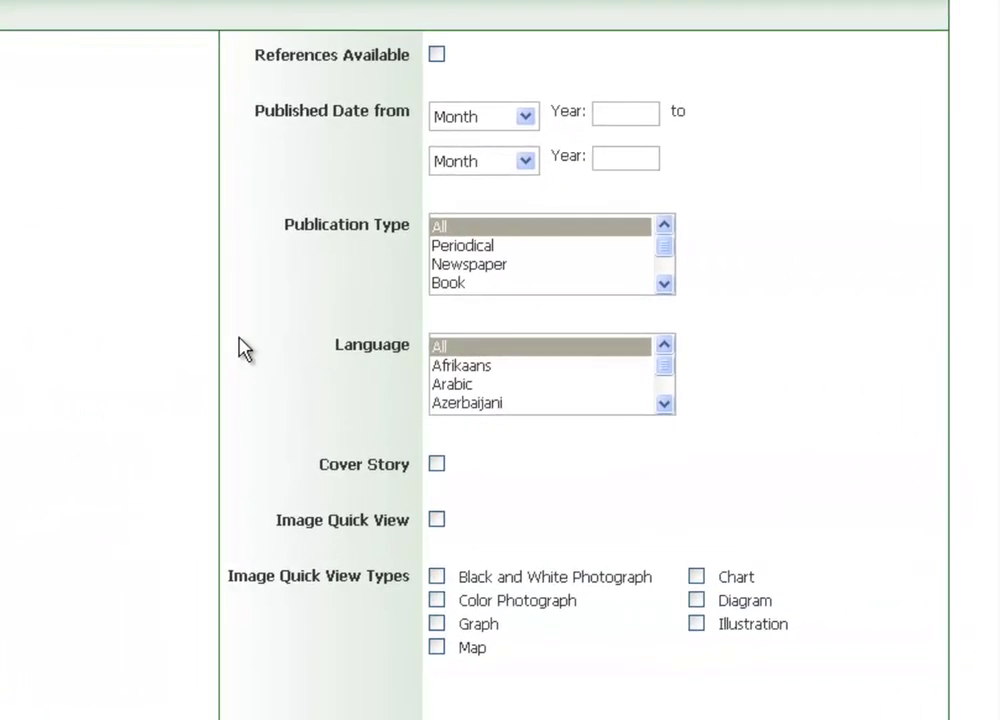
pyautogui.scroll(3, 186, 332)
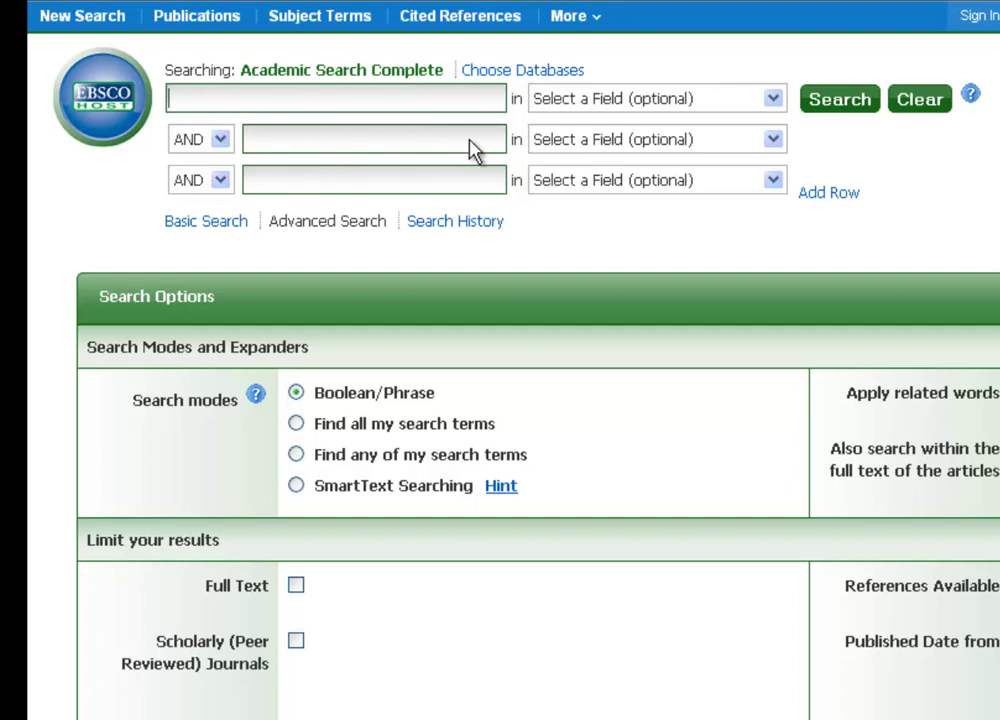
pyautogui.click(775, 100)
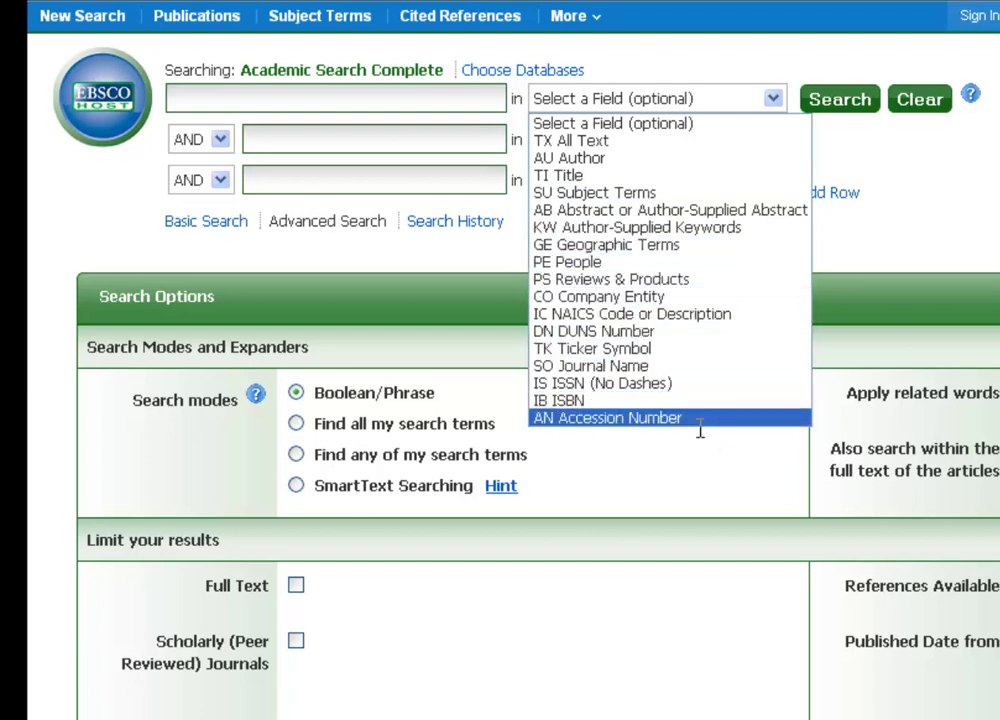
pyautogui.click(340, 105)
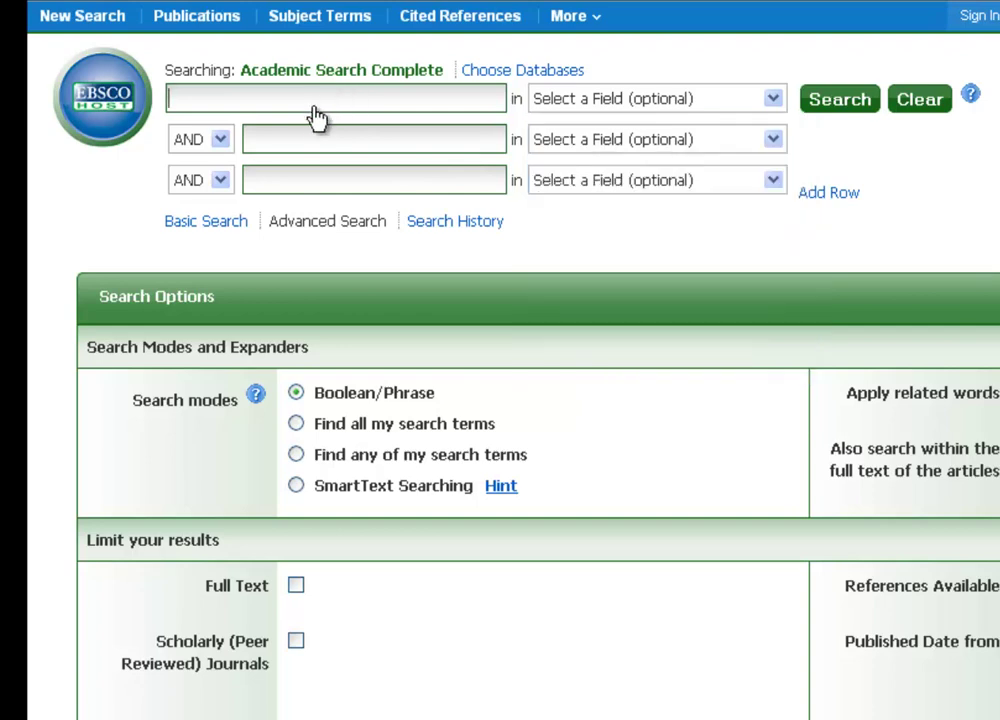
pyautogui.click(234, 229)
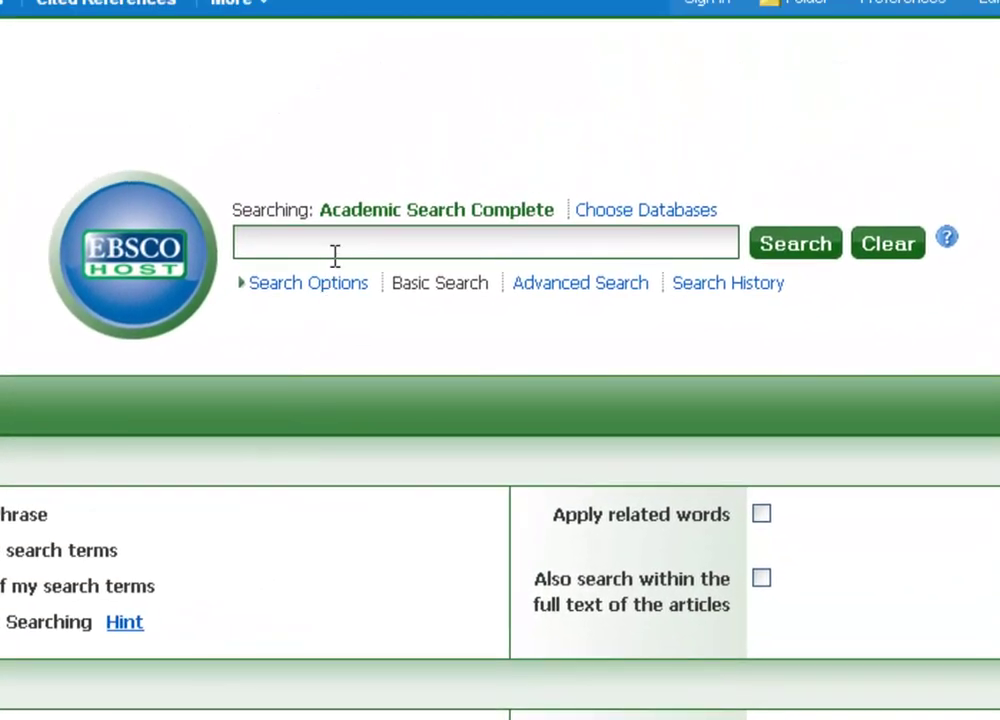
# Run a basic search for 'terrorism', returning 44,879 full-text results.
pyautogui.click(336, 249)
pyautogui.write('terro')
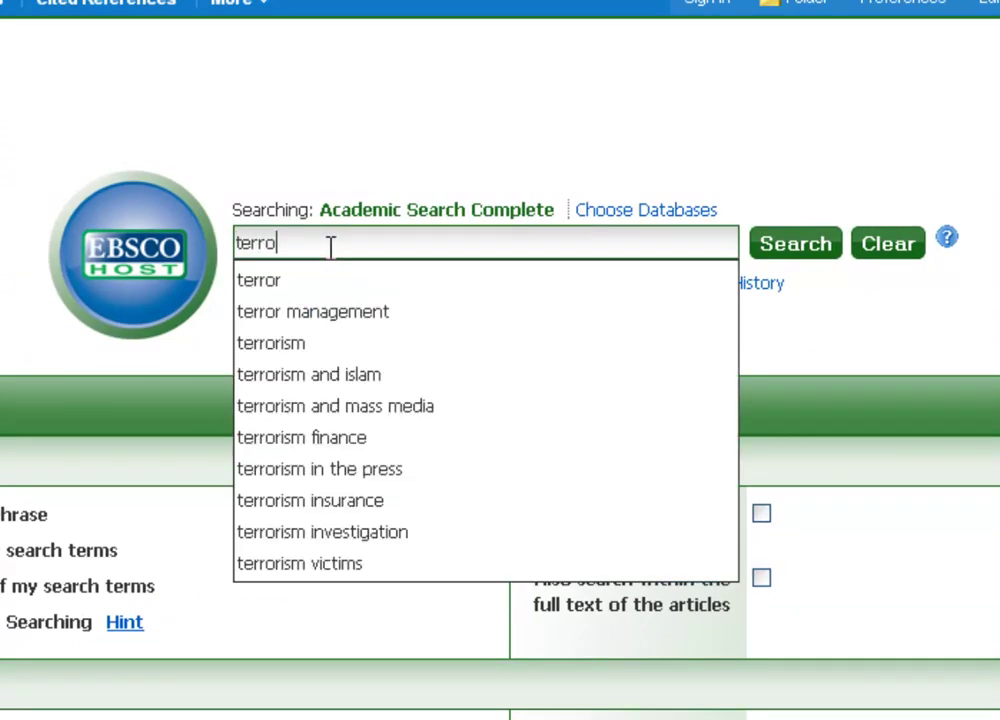
pyautogui.write('rism')
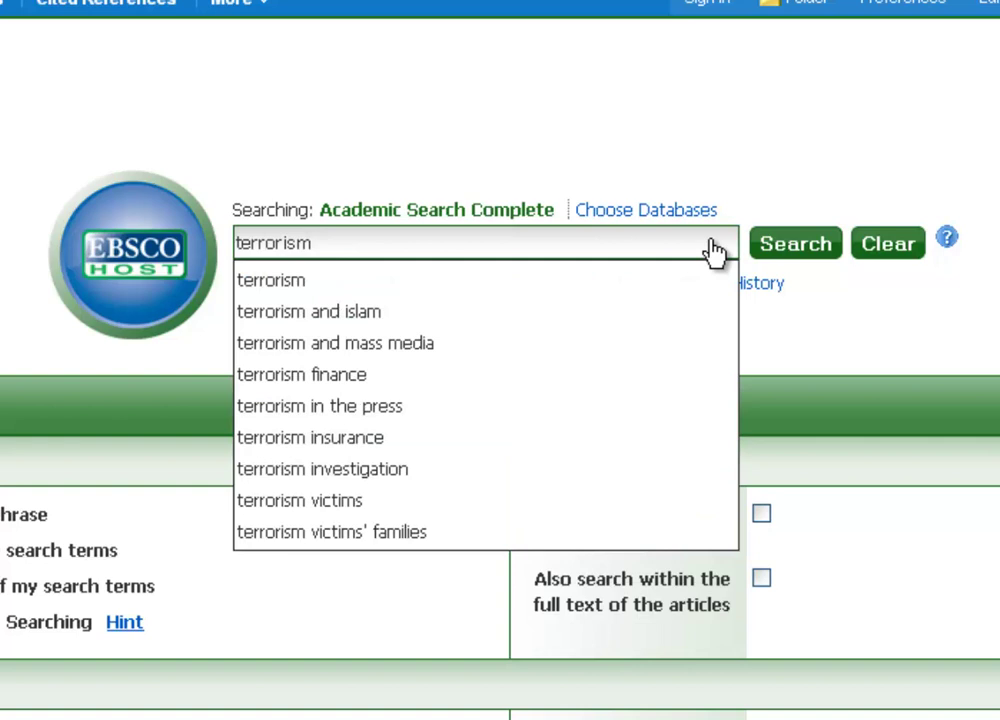
pyautogui.click(785, 251)
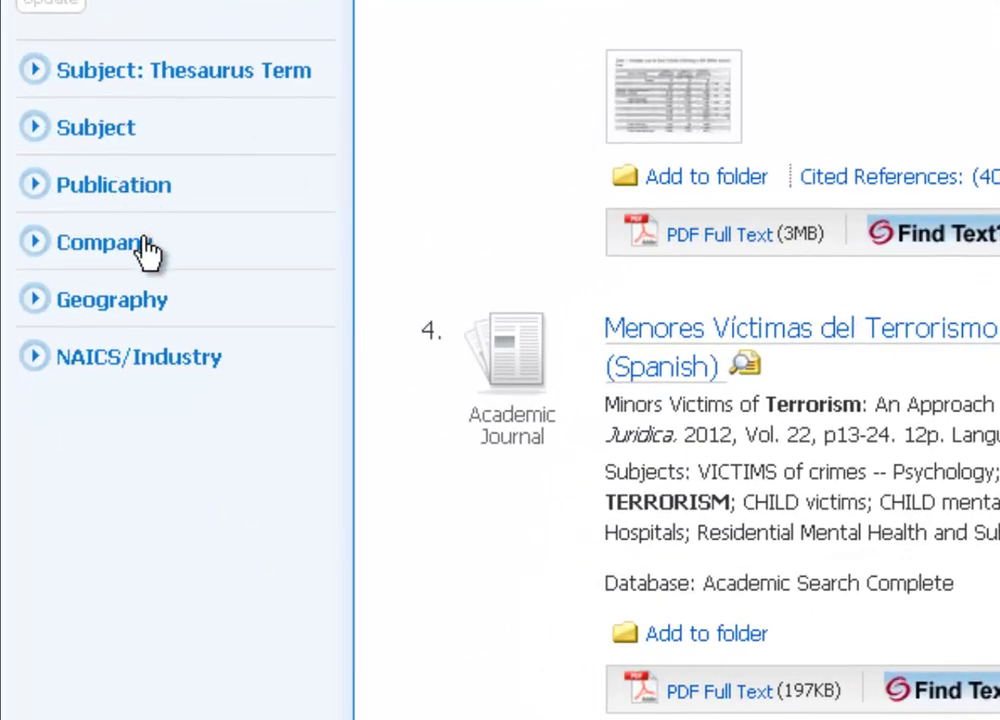
# Limit the terrorism results to scholarly peer-reviewed journals published 2001–2013.
pyautogui.scroll(5, 145, 250)
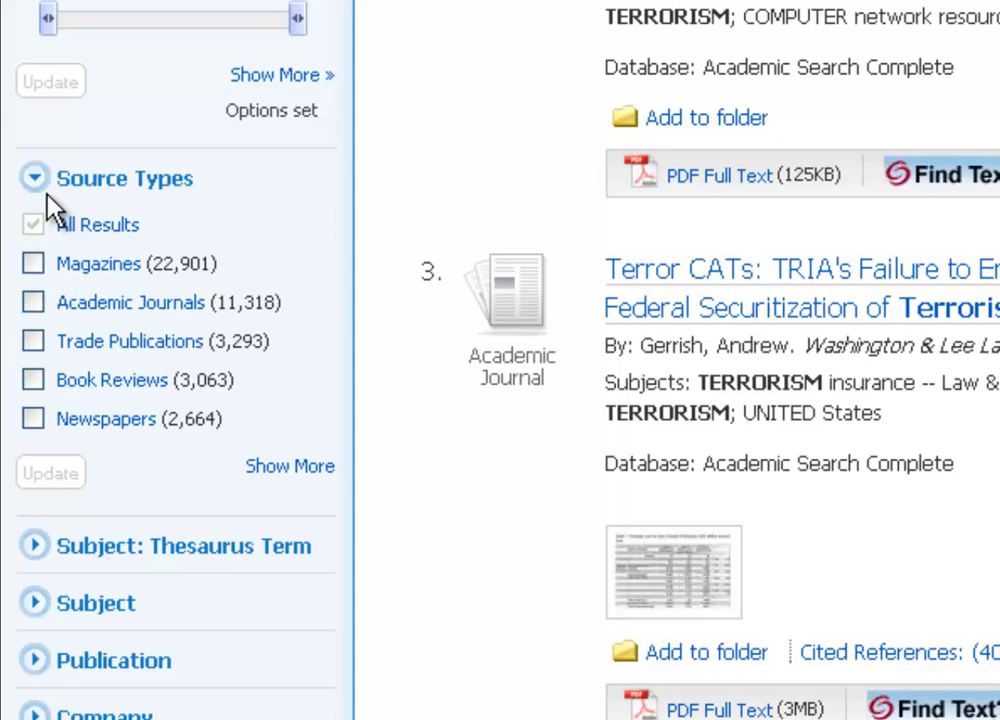
pyautogui.scroll(4, 46, 195)
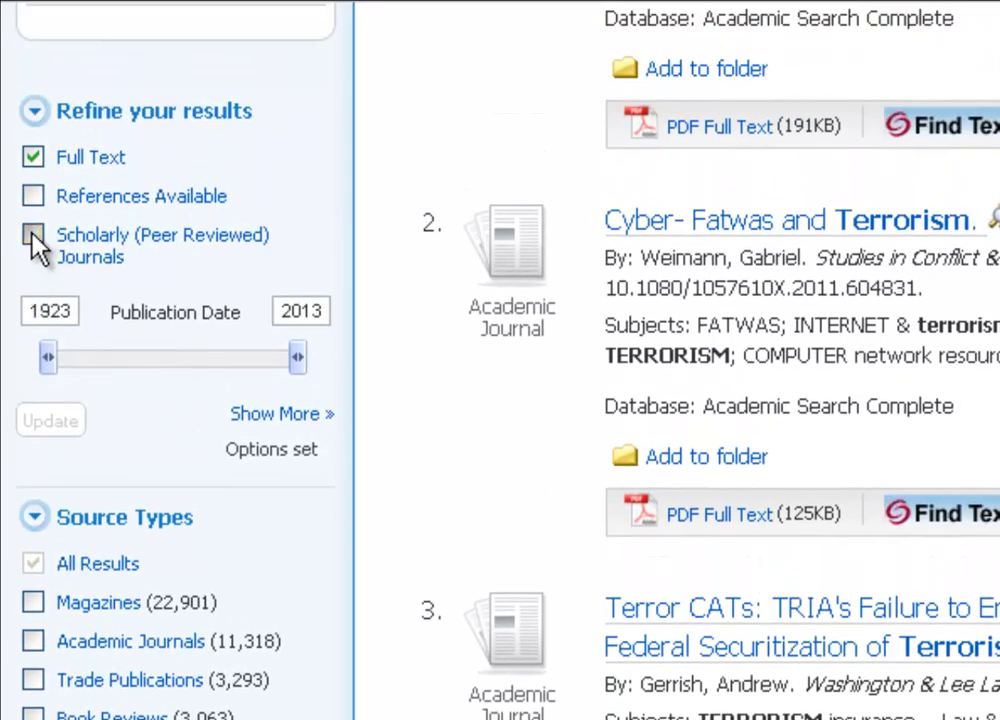
pyautogui.click(31, 238)
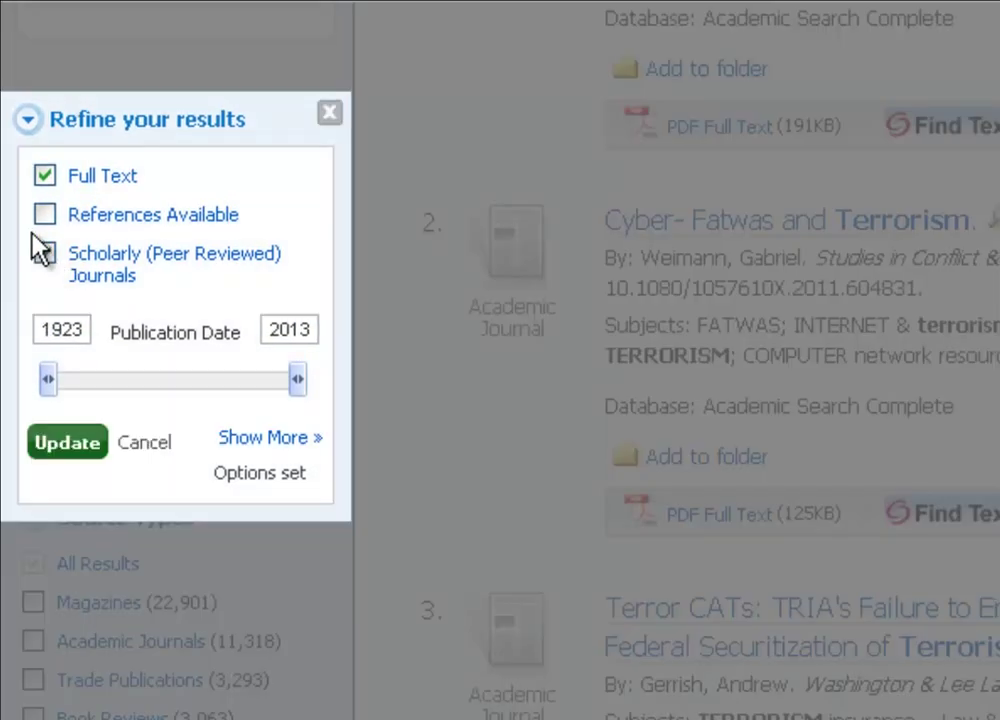
pyautogui.doubleClick(58, 330)
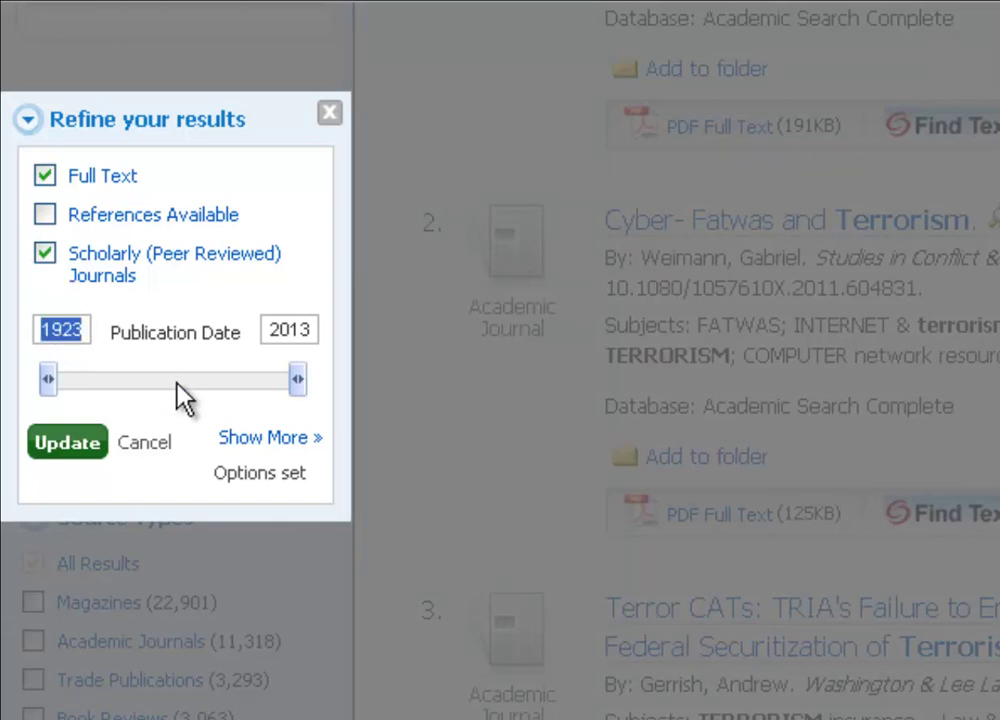
pyautogui.write('2001')
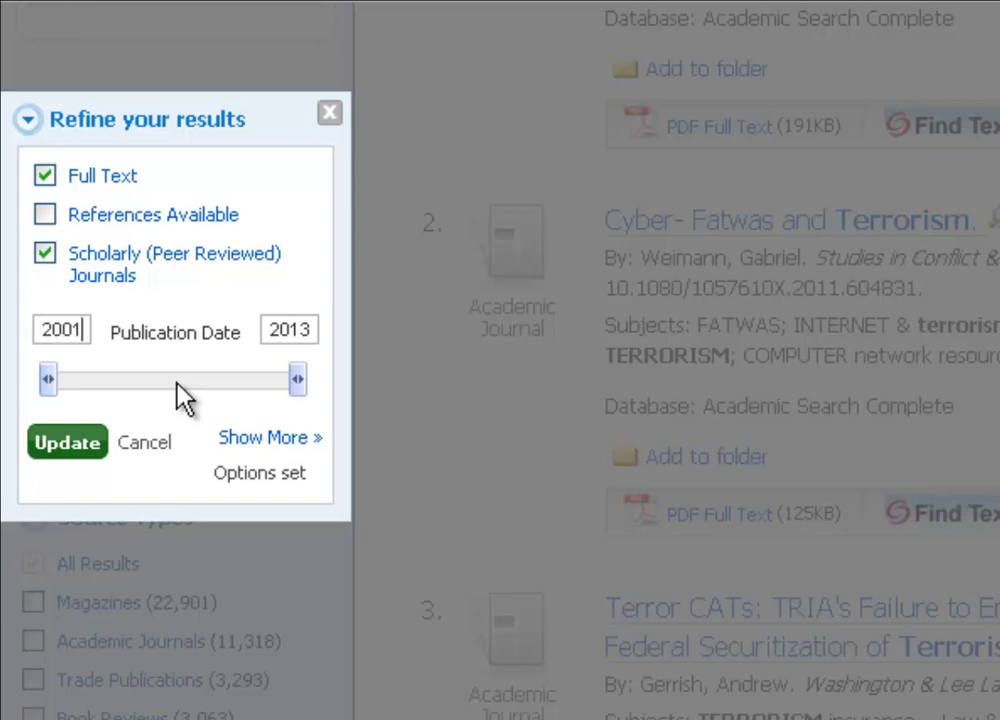
pyautogui.click(64, 448)
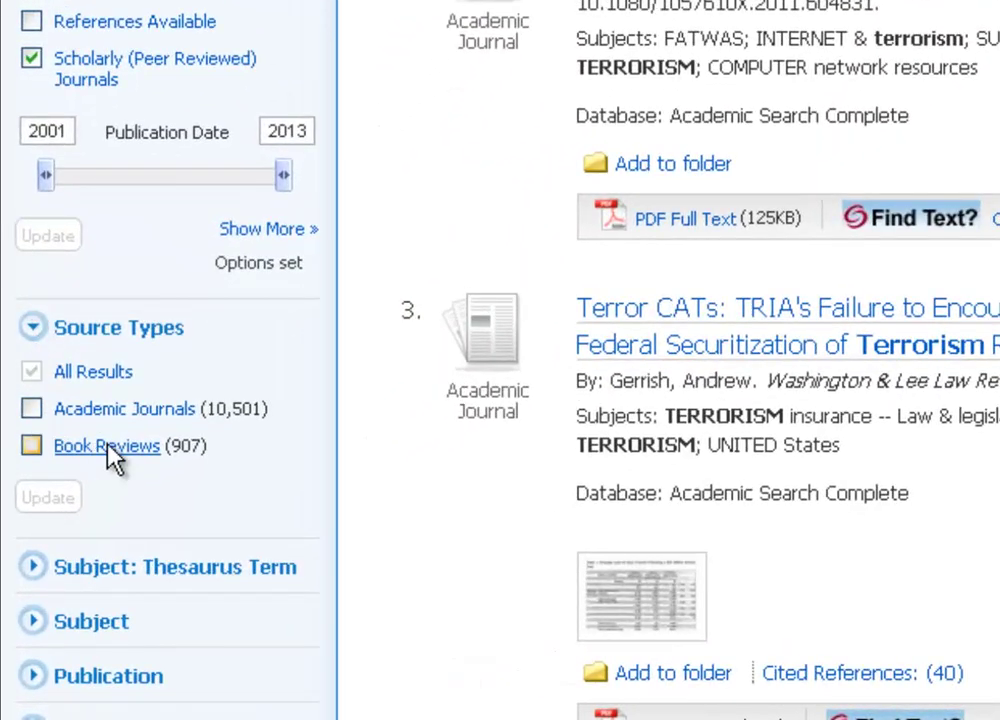
# Restrict the results to the Academic Journals source type, leaving 10,501 results.
pyautogui.click(31, 410)
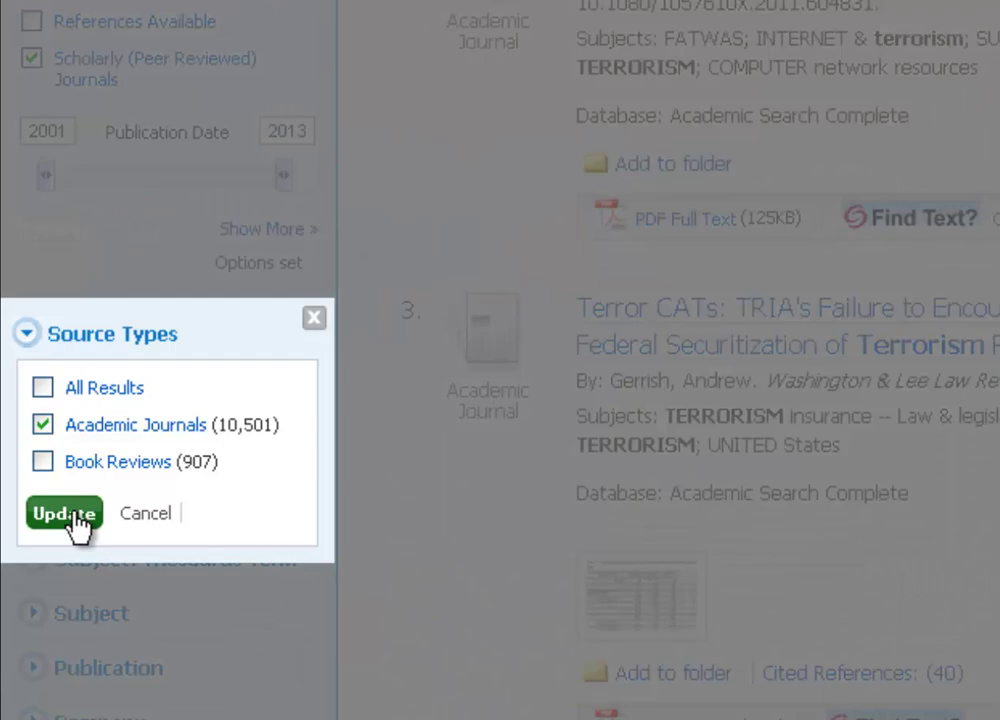
pyautogui.click(75, 520)
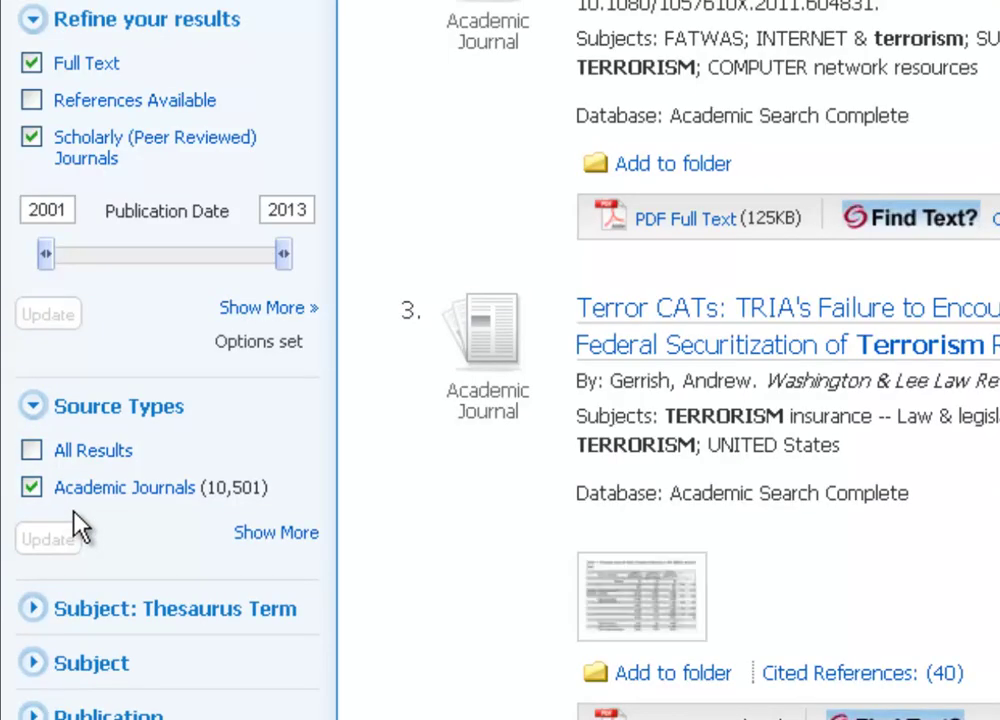
pyautogui.scroll(5, 73, 540)
# Add and "september 11th" to the terrorism query and search, leaving 183 results.
pyautogui.scroll(3, 170, 531)
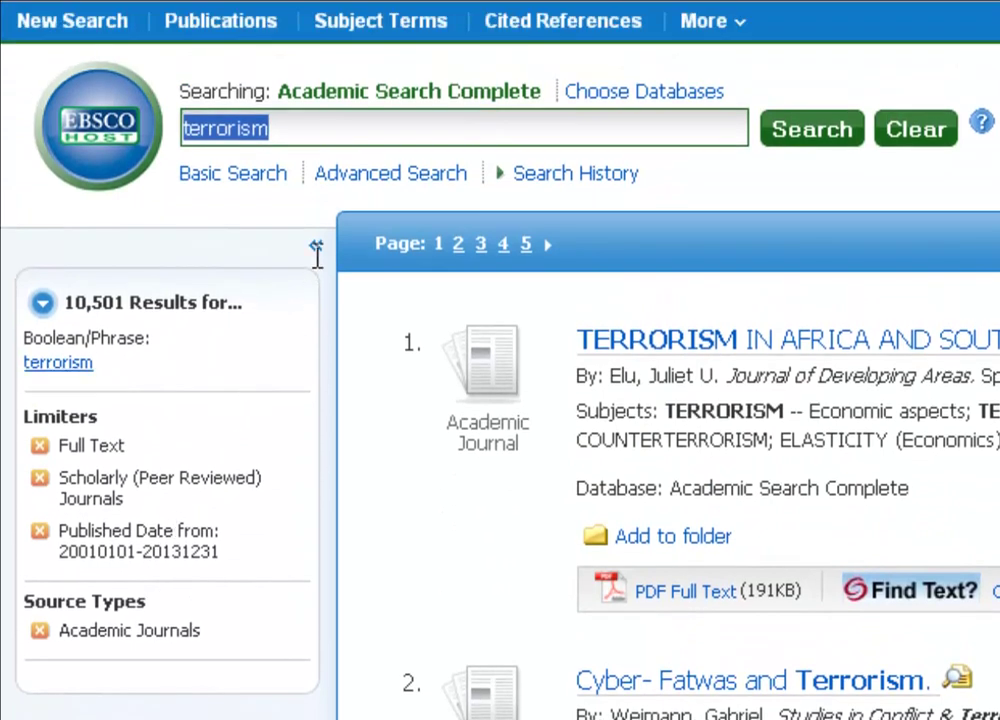
pyautogui.click(325, 143)
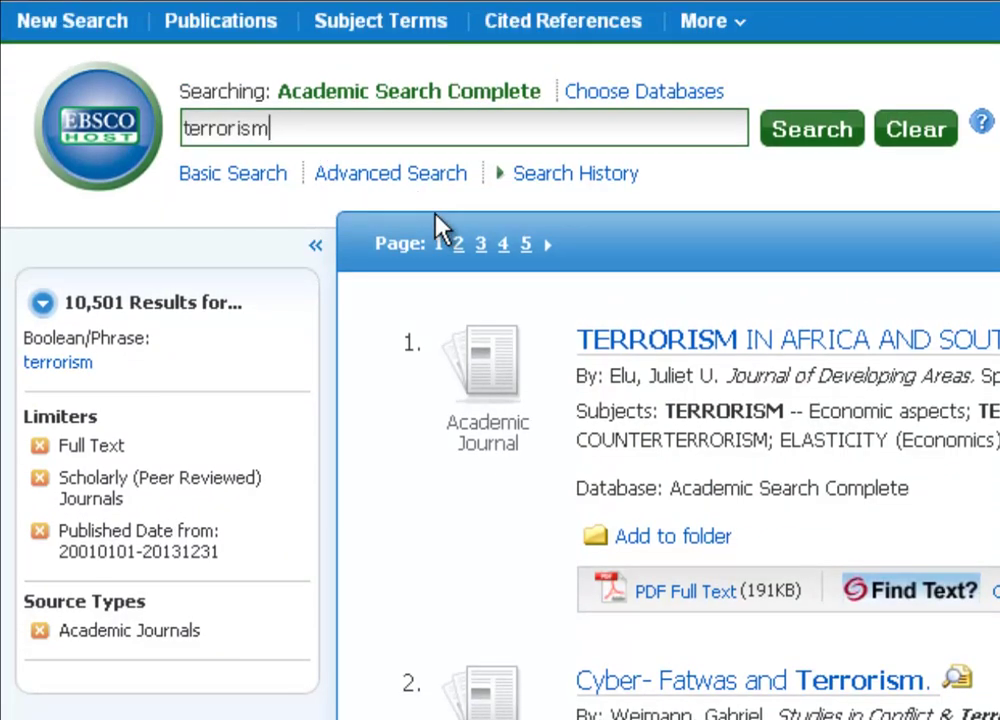
pyautogui.write('and "septem')
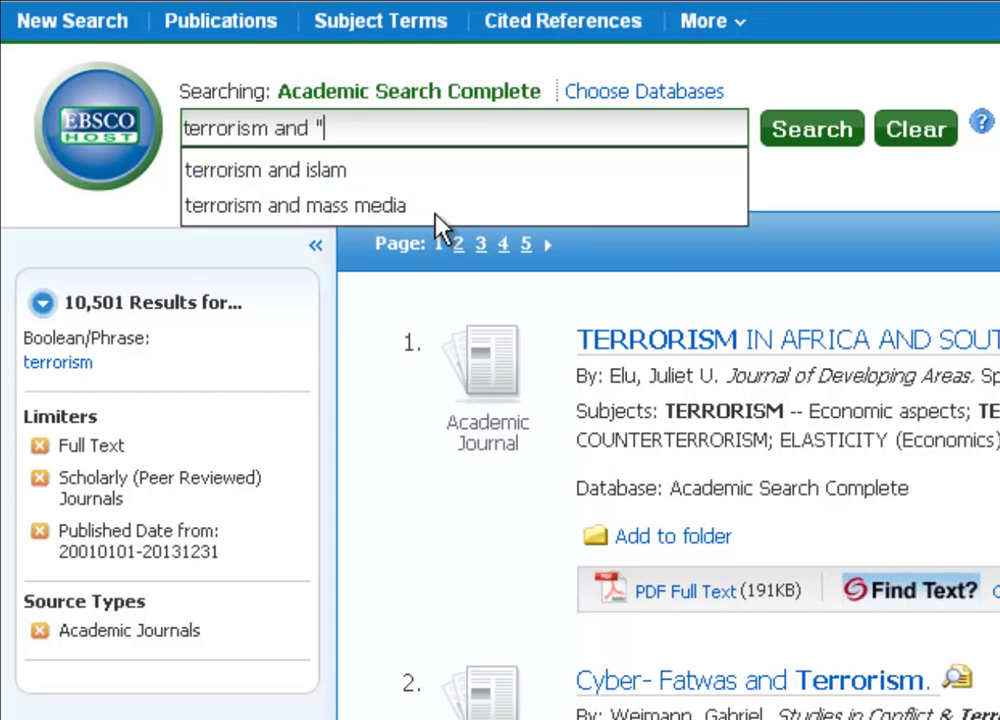
pyautogui.write('ber')
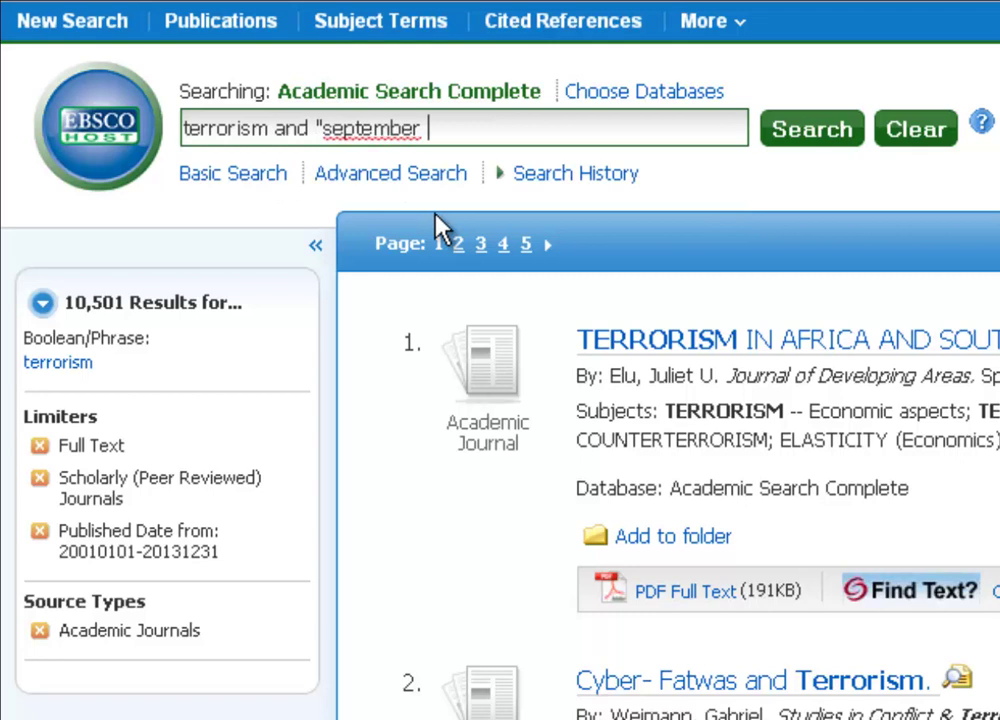
pyautogui.write(' 11th"')
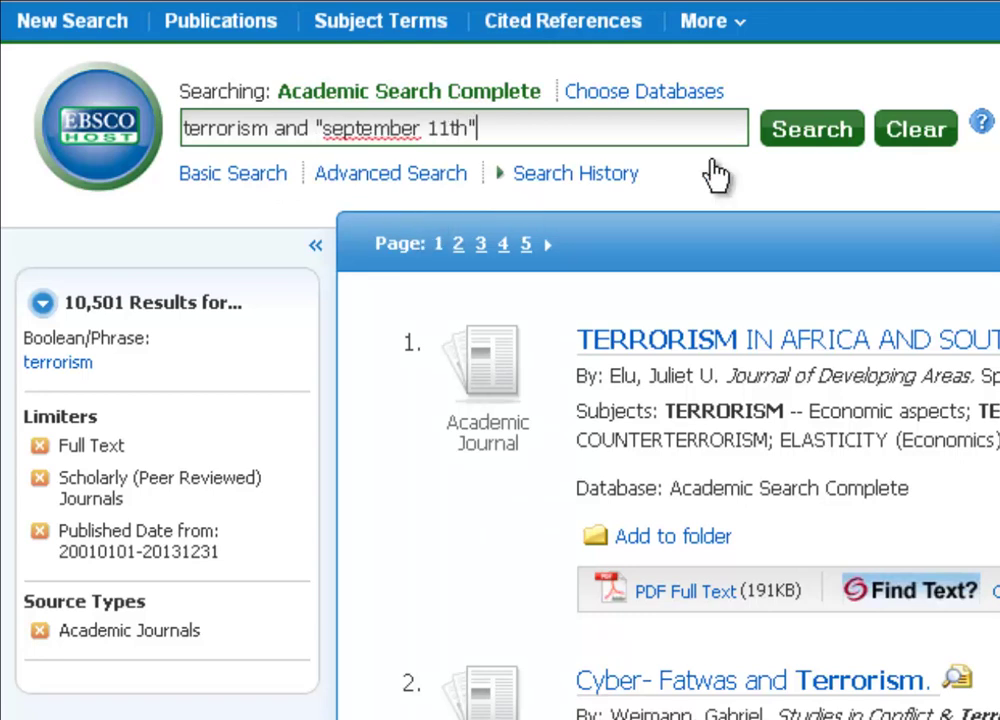
pyautogui.click(823, 140)
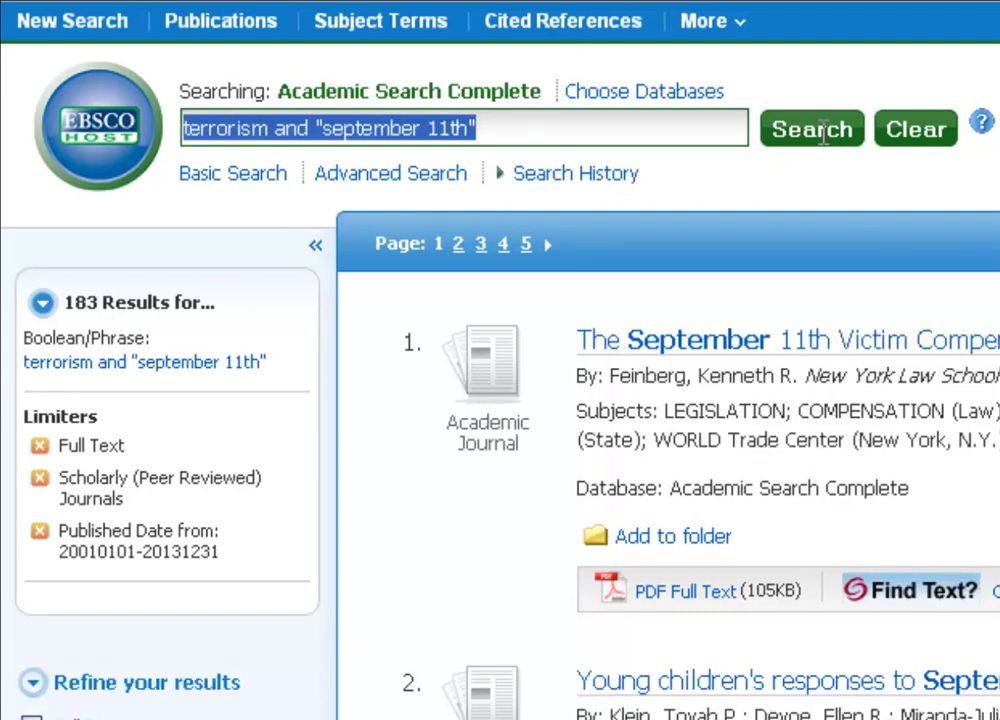
# Try appending and "new york" to the query, then delete the phrase again.
pyautogui.click(629, 124)
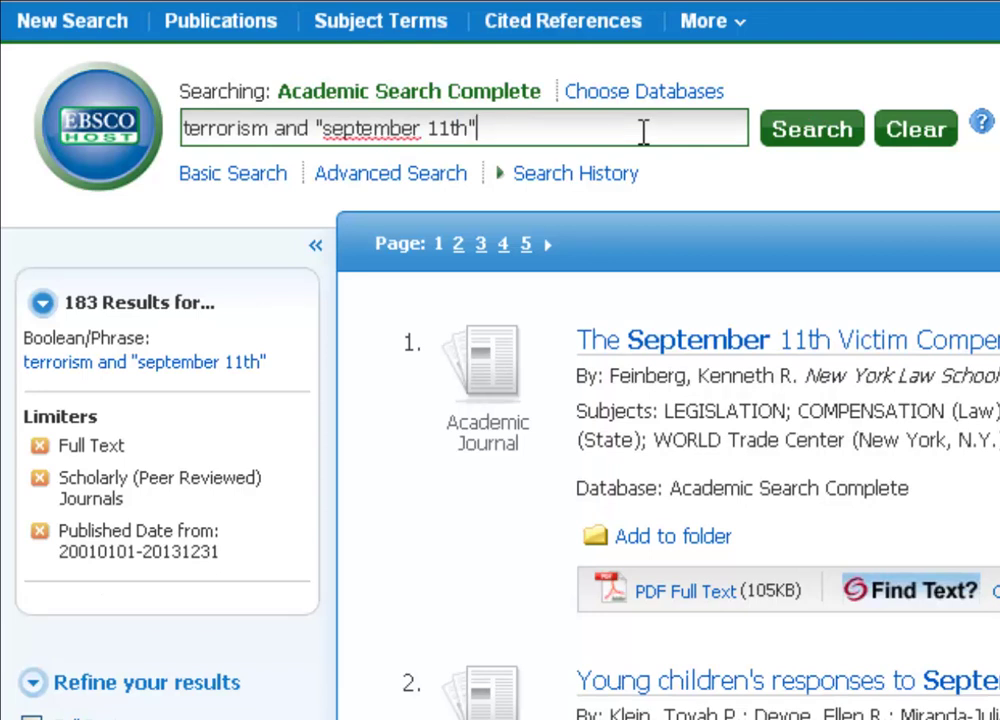
pyautogui.write('and "newy')
pyautogui.press('BackSpace')
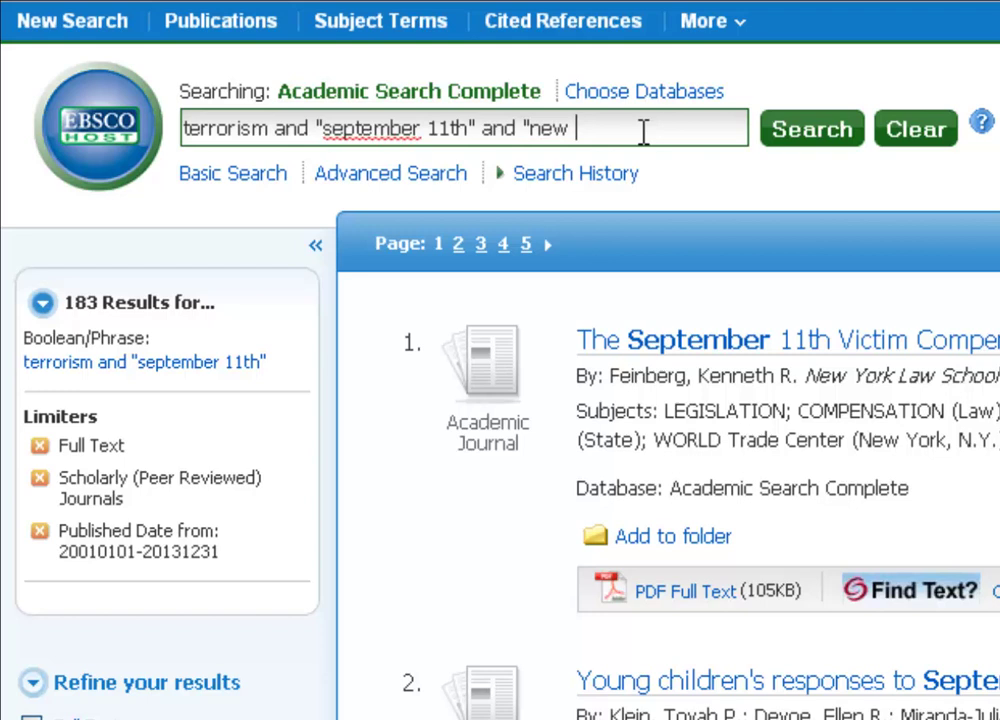
pyautogui.write('york"')
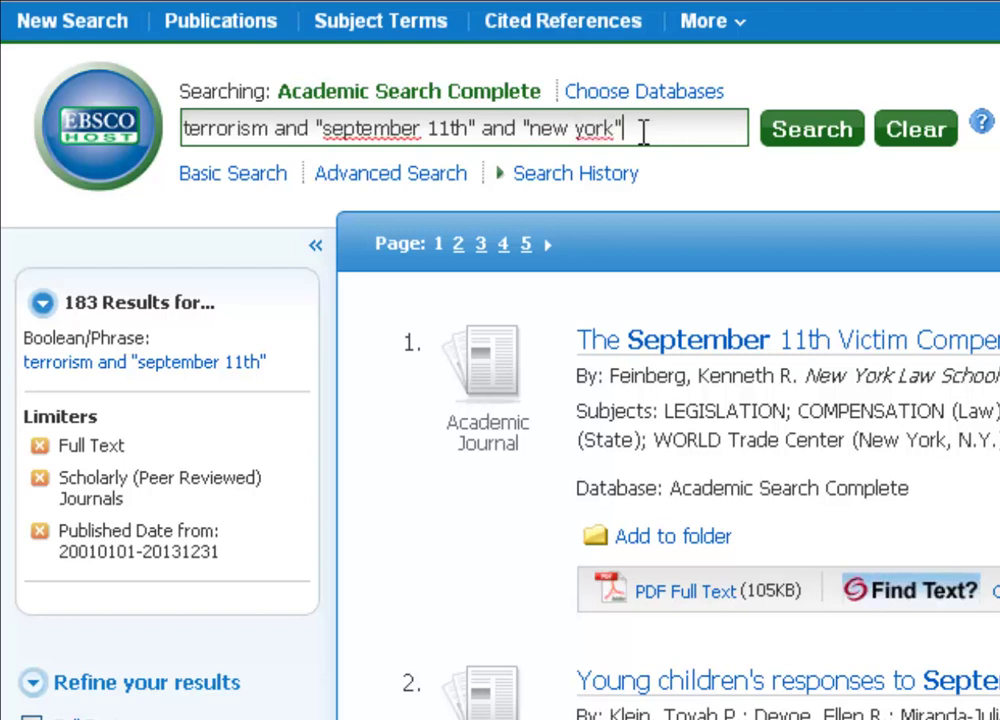
pyautogui.press('BackSpace')
pyautogui.press('BackSpace')
pyautogui.press('BackSpace')
pyautogui.press('BackSpace')
pyautogui.press('BackSpace')
pyautogui.press('BackSpace')
pyautogui.press('BackSpace')
pyautogui.press('BackSpace')
pyautogui.press('BackSpace')
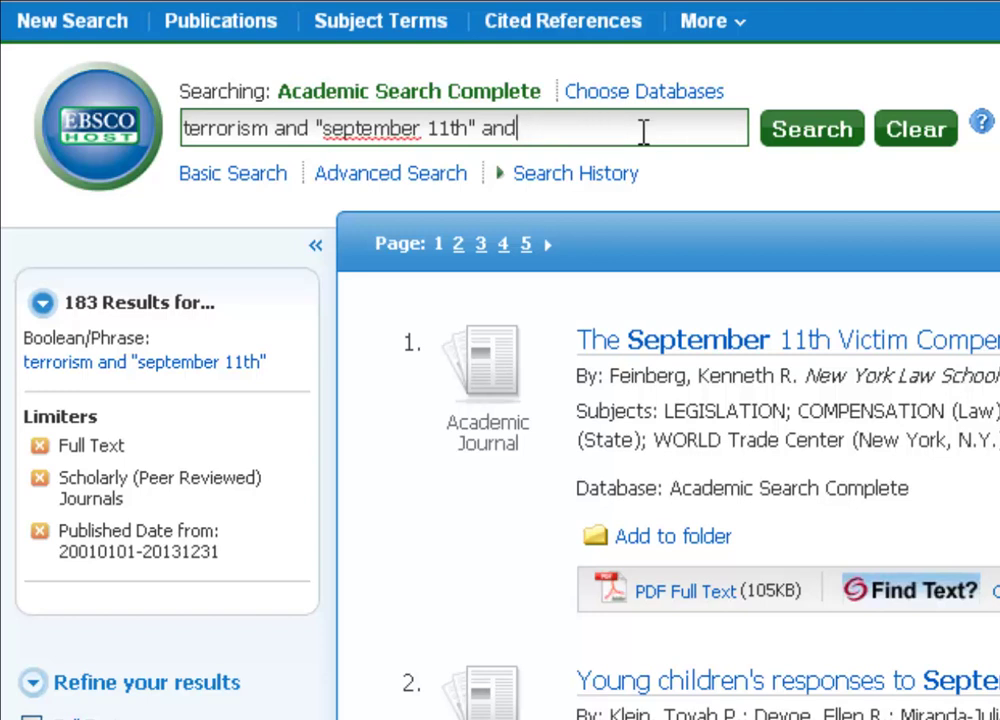
pyautogui.press('BackSpace')
pyautogui.press('BackSpace')
pyautogui.press('BackSpace')
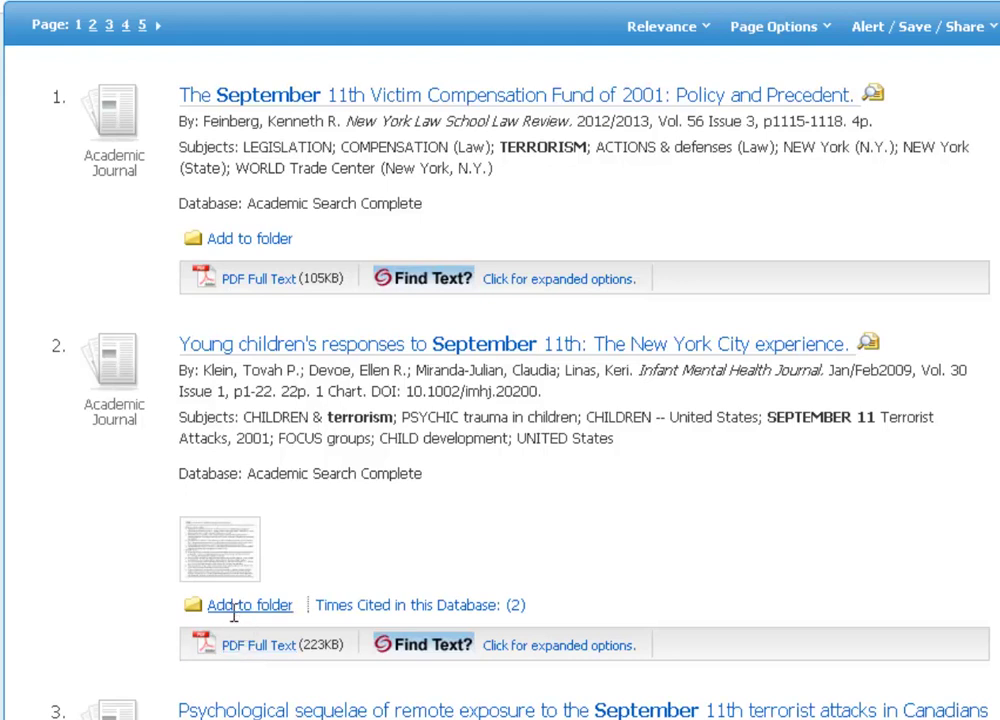
# Open the detailed record for result 2, 'Young children's responses to September 11th: The New York City experience.'.
pyautogui.click(443, 350)
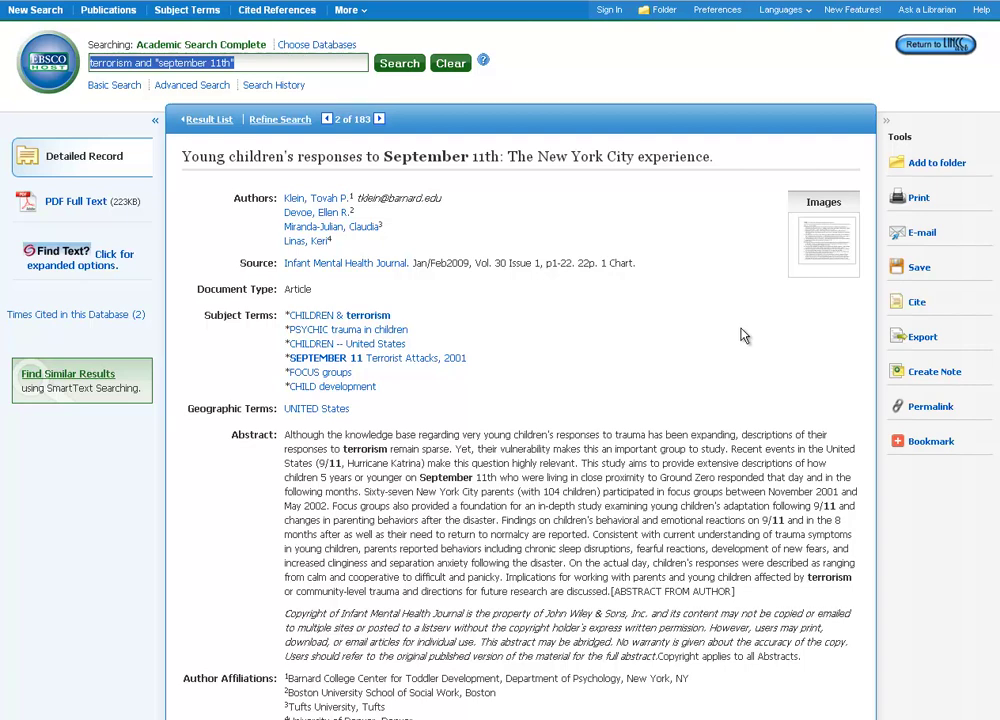
pyautogui.scroll(-3, 740, 327)
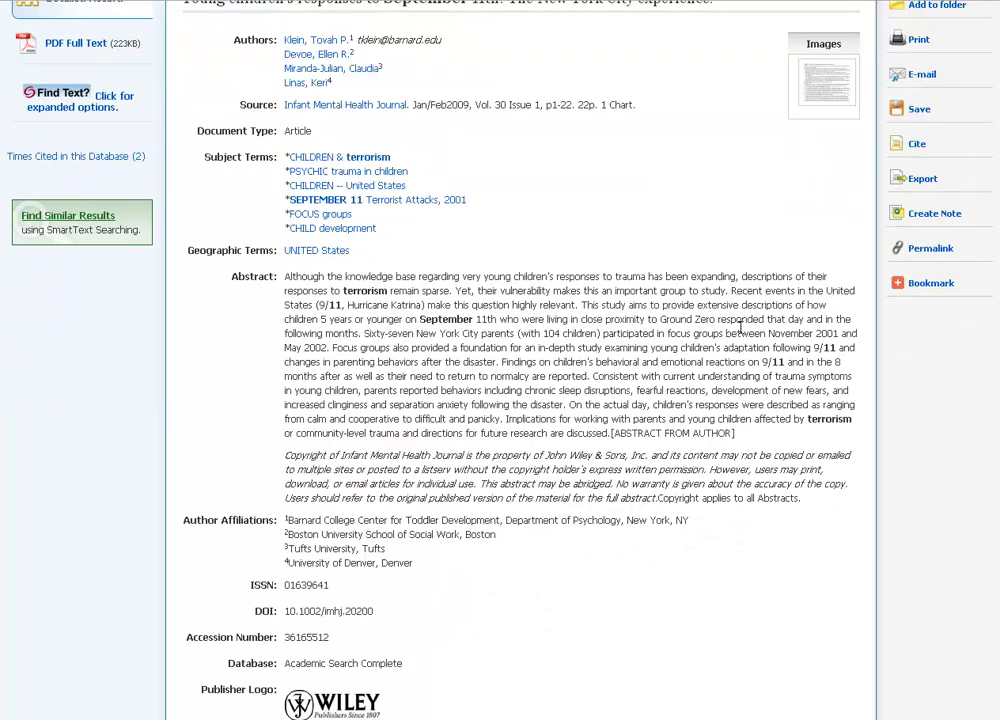
pyautogui.scroll(-2, 740, 327)
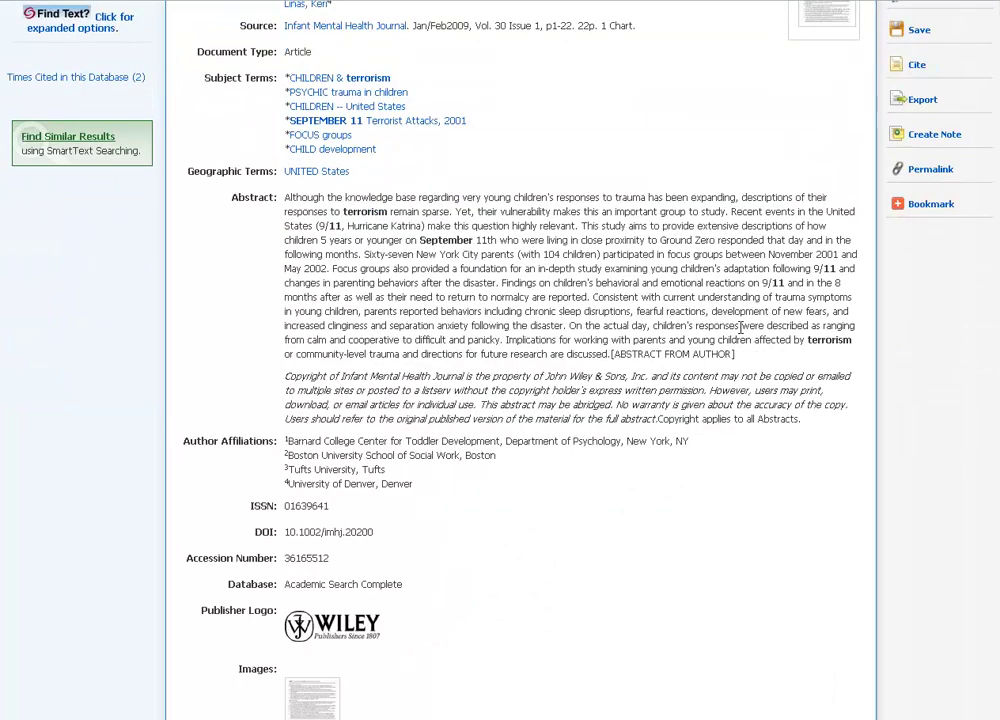
pyautogui.scroll(-2, 740, 327)
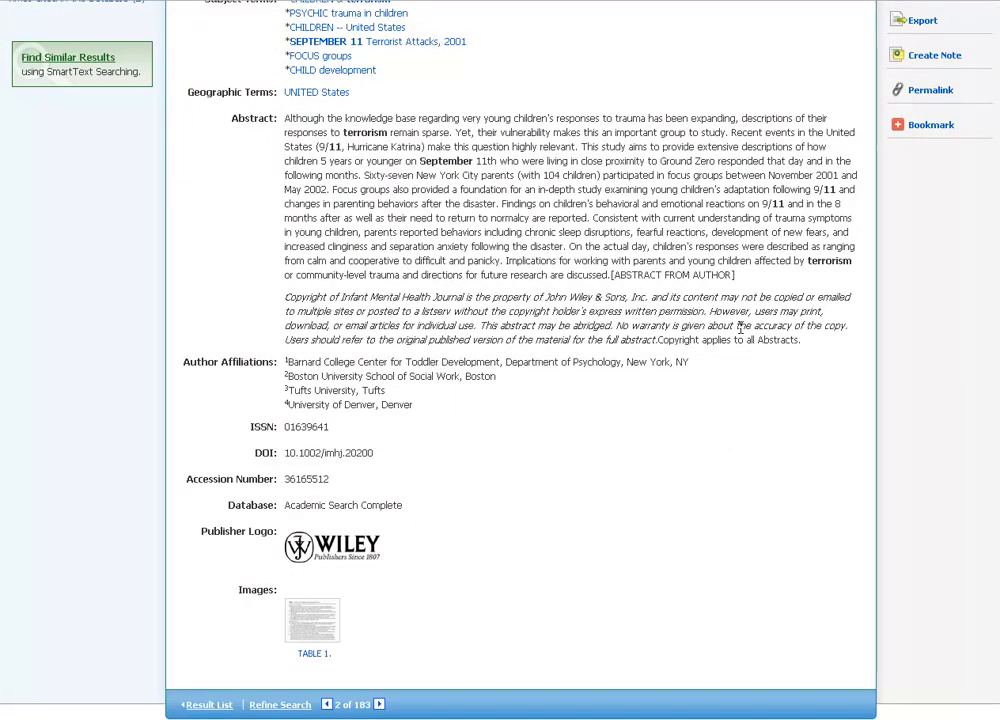
pyautogui.scroll(6, 742, 330)
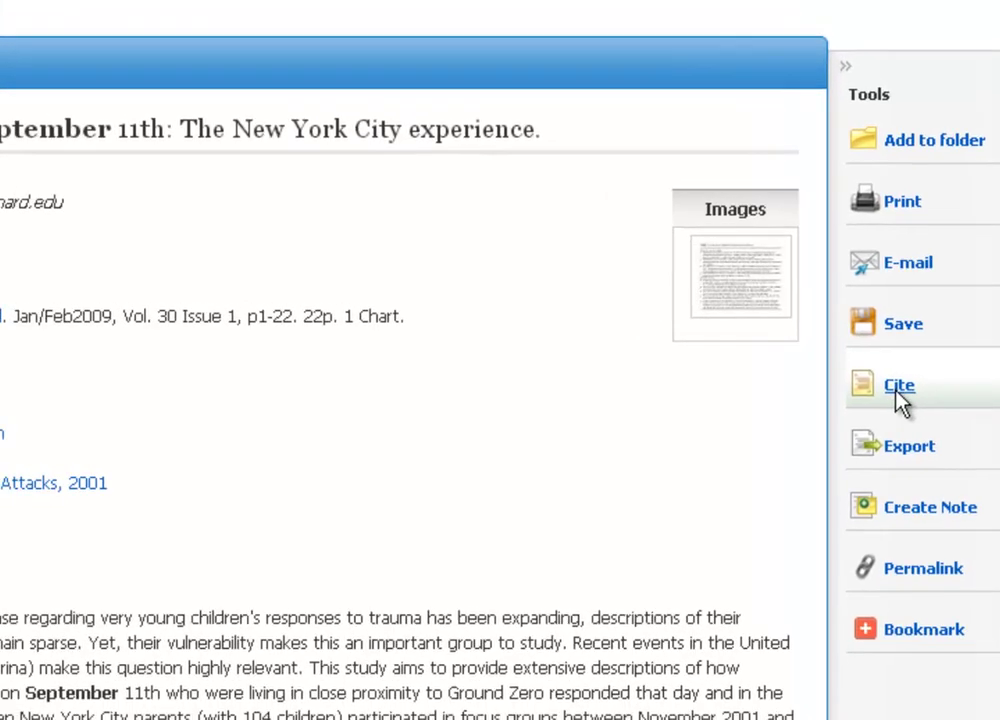
# Show the article's ready-made citations and highlight the APA reference.
pyautogui.click(833, 385)
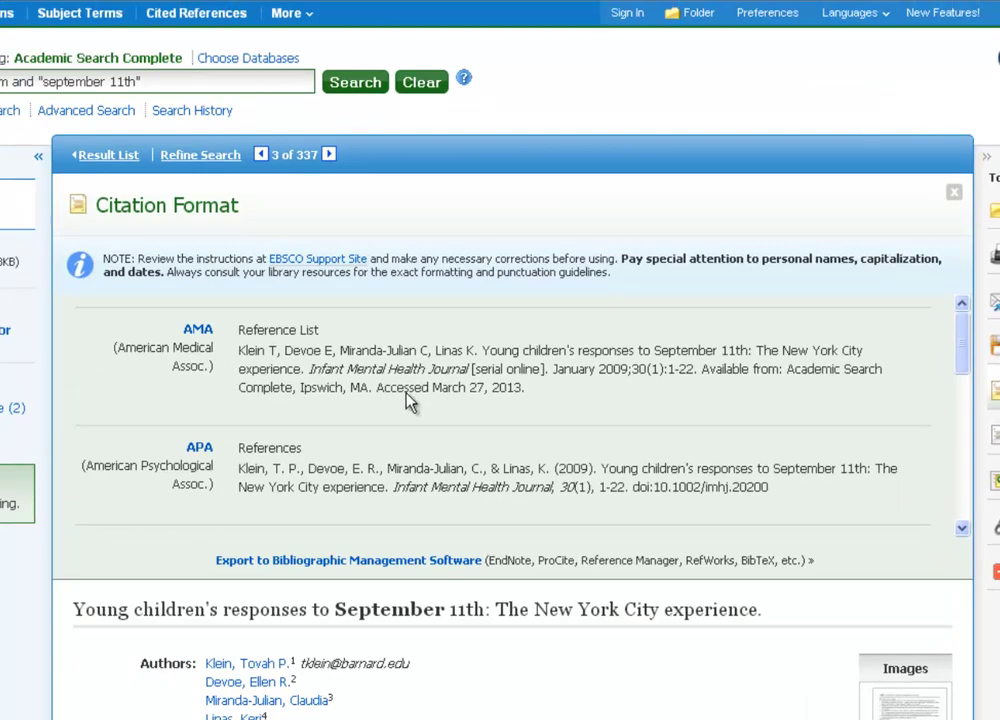
pyautogui.scroll(-2, 170, 400)
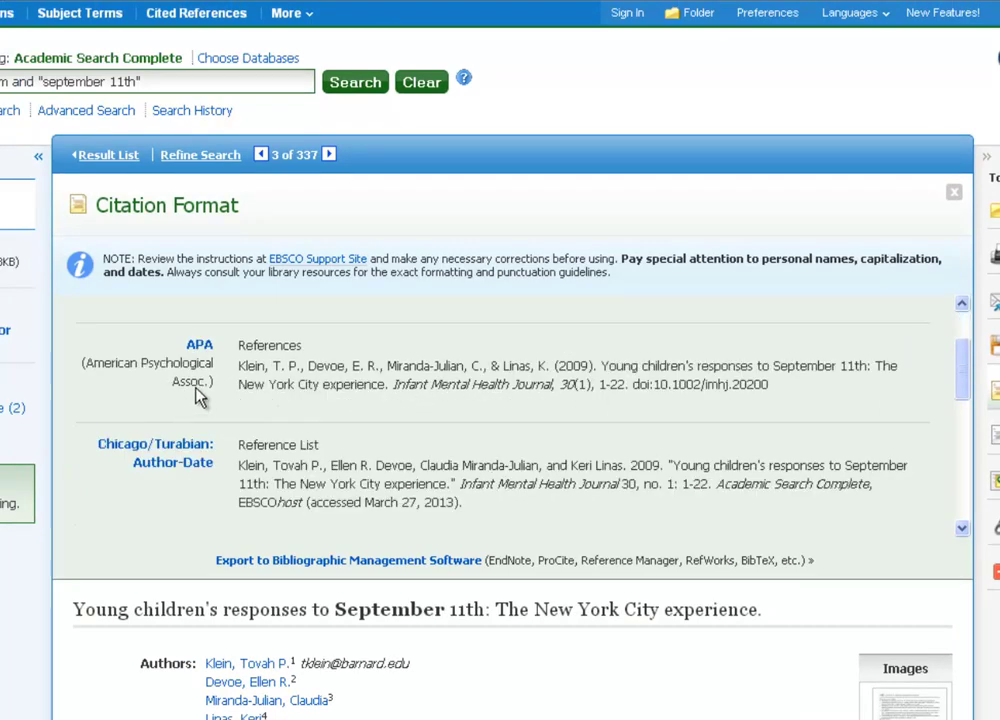
pyautogui.moveTo(237, 366); pyautogui.dragTo(817, 393)
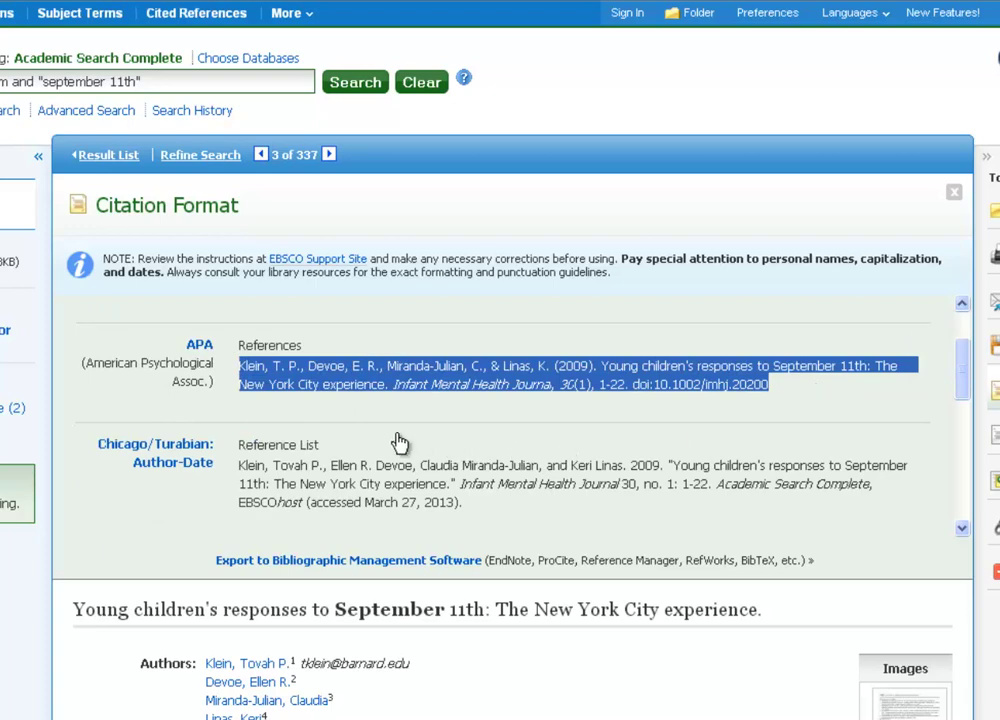
# Scroll down to the MLA citation, select all of it, and copy it.
pyautogui.scroll(-4, 190, 470)
pyautogui.scroll(-2, 194, 451)
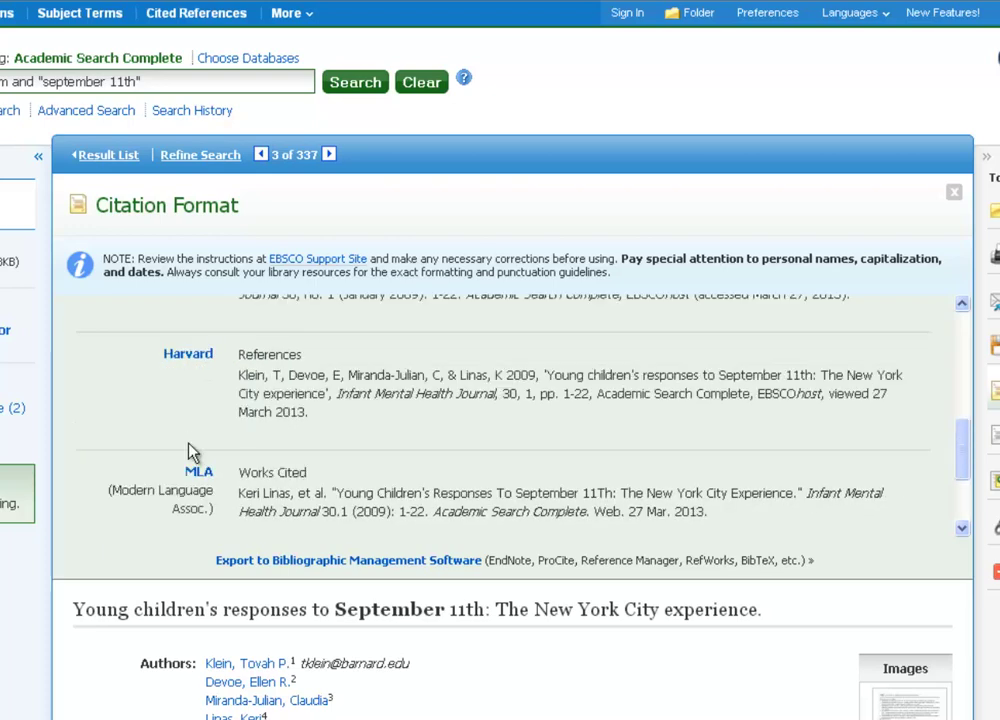
pyautogui.scroll(-2, 228, 428)
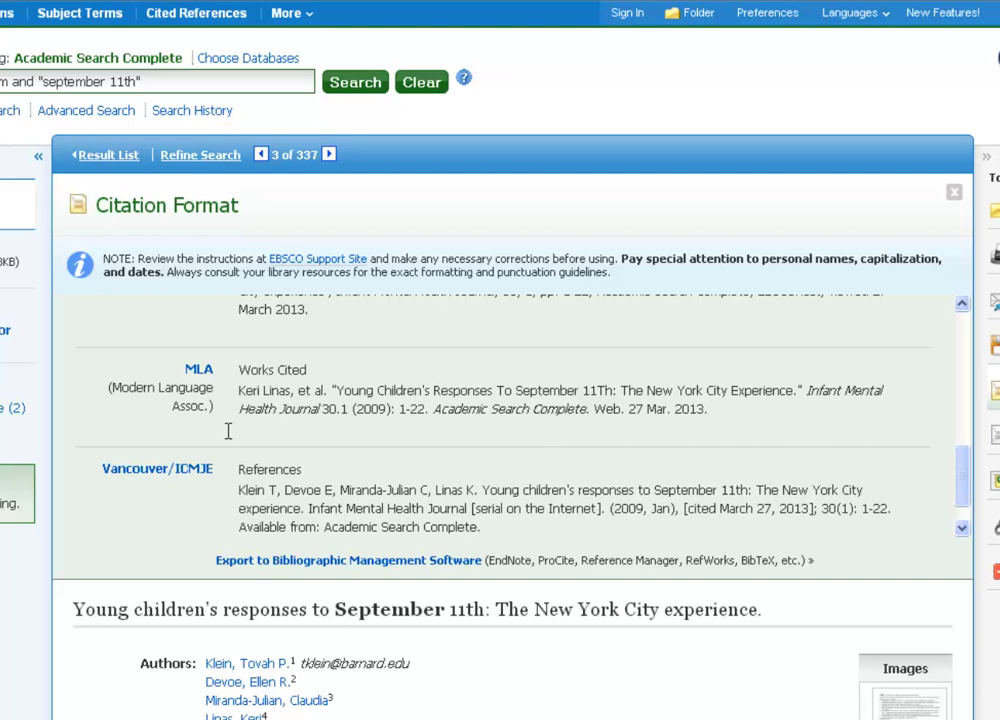
pyautogui.moveTo(239, 390); pyautogui.dragTo(741, 413)
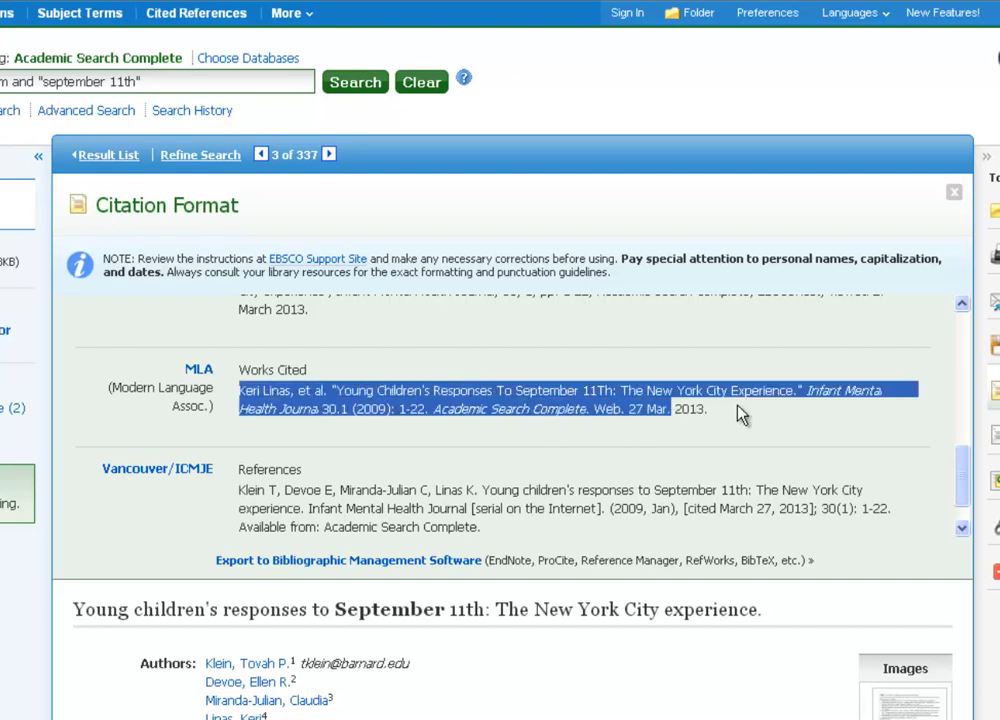
pyautogui.rightClick(580, 403)
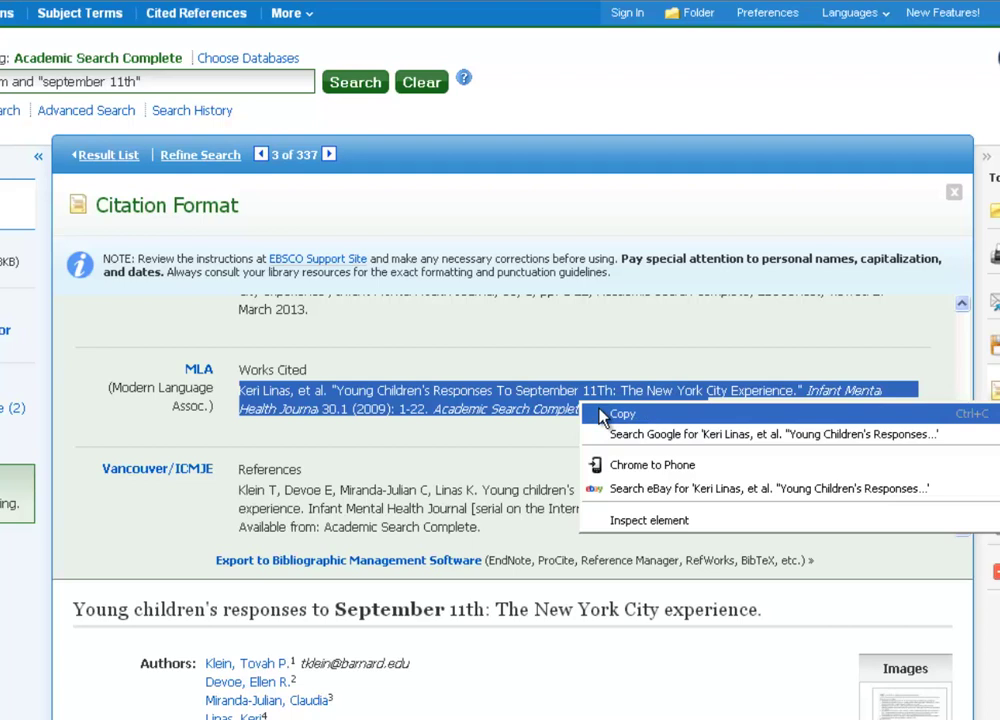
pyautogui.click(600, 349)
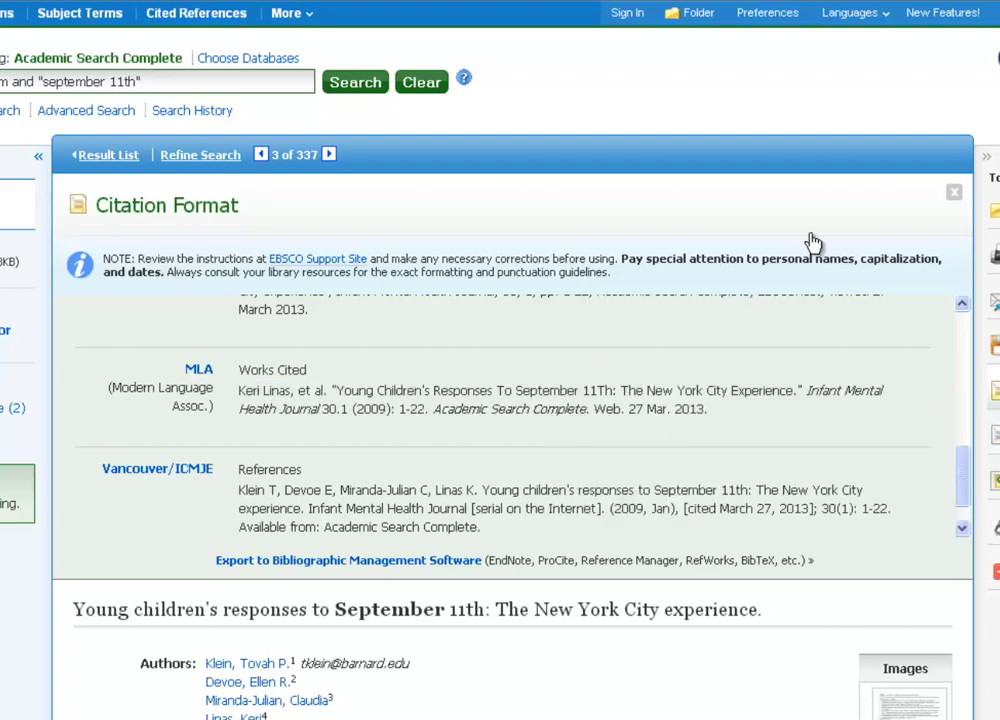
pyautogui.click(952, 195)
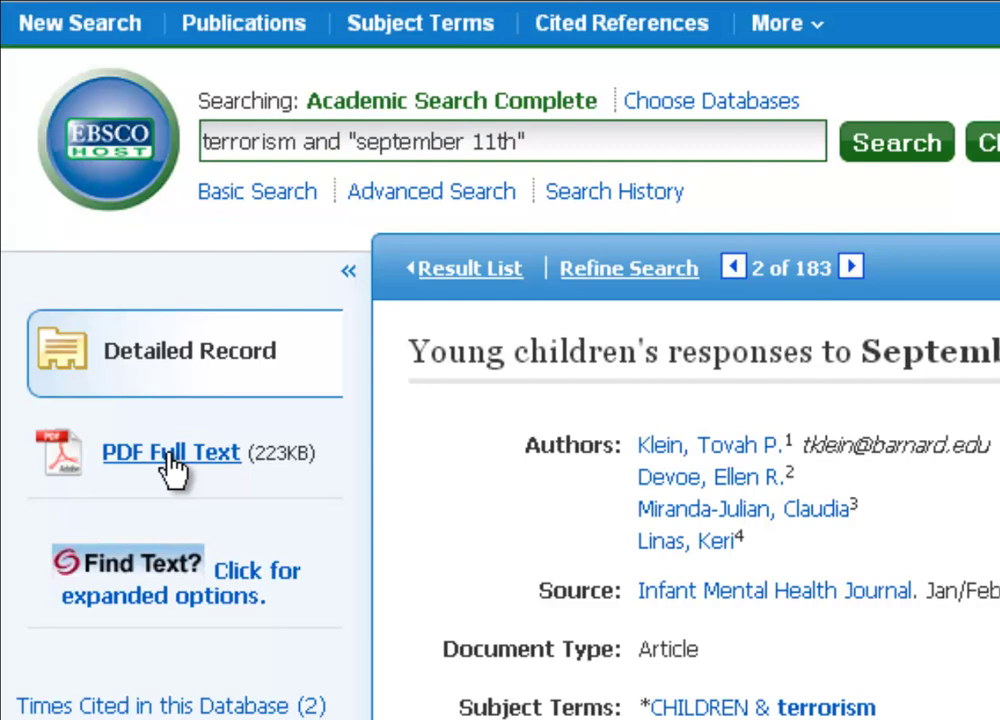
# Open the article's PDF Full Text and scroll down to page 5.
pyautogui.click(170, 455)
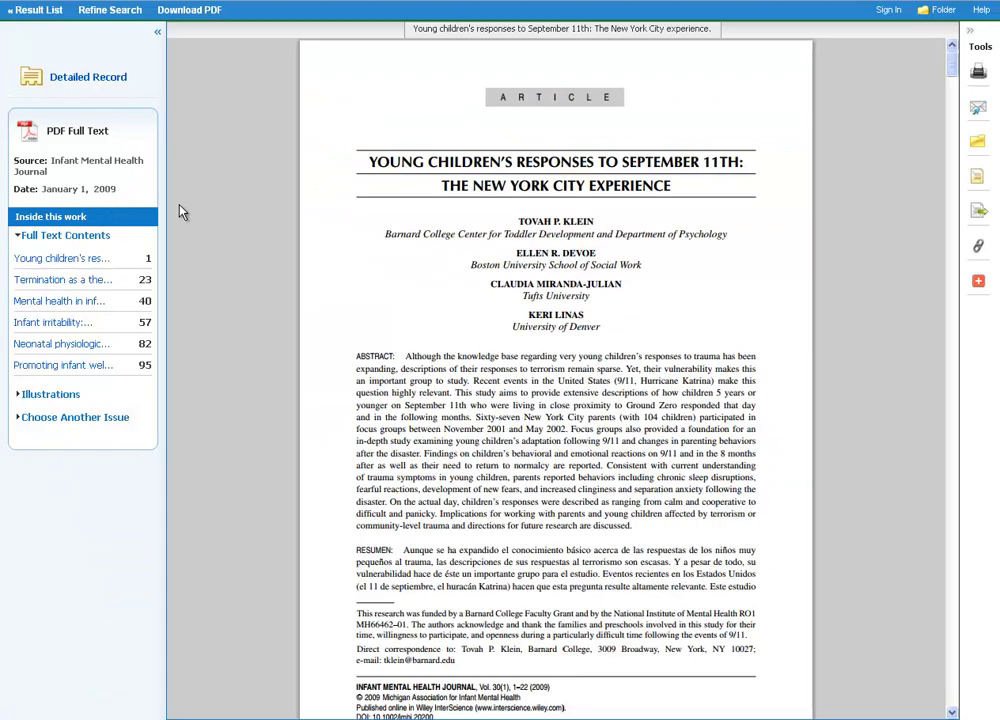
pyautogui.scroll(-10, 233, 235)
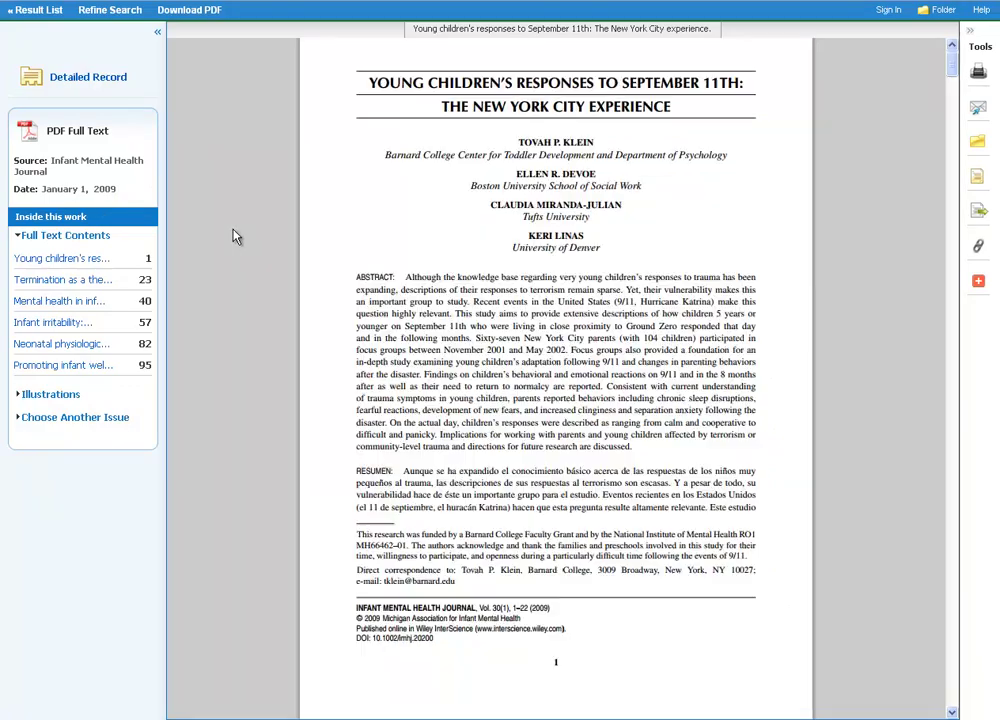
pyautogui.scroll(-10, 233, 235)
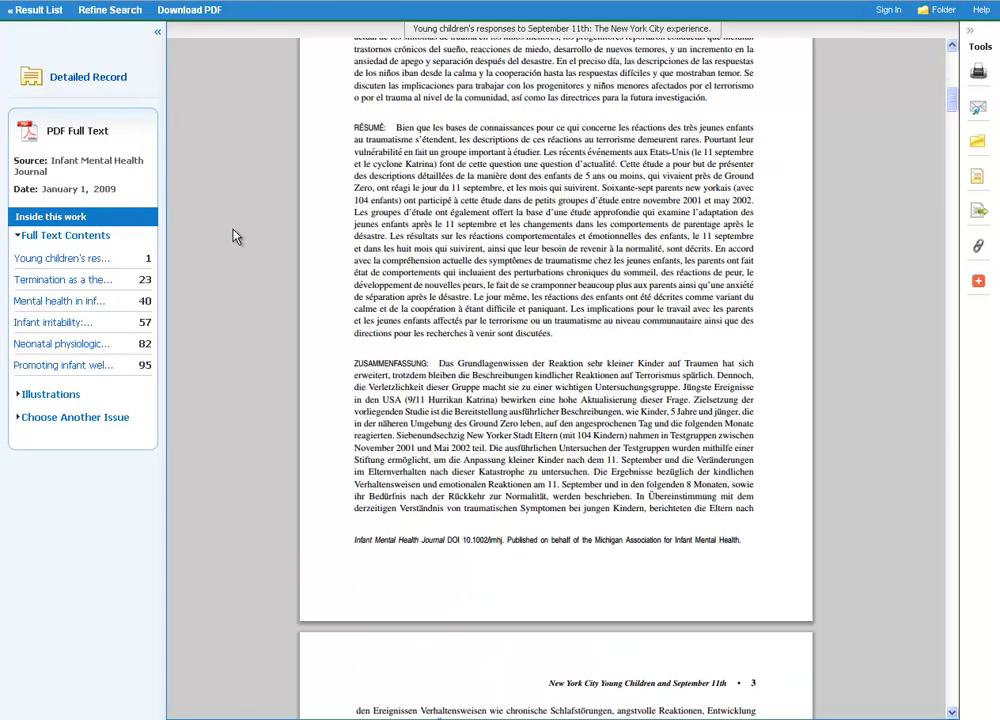
pyautogui.scroll(-3, 233, 235)
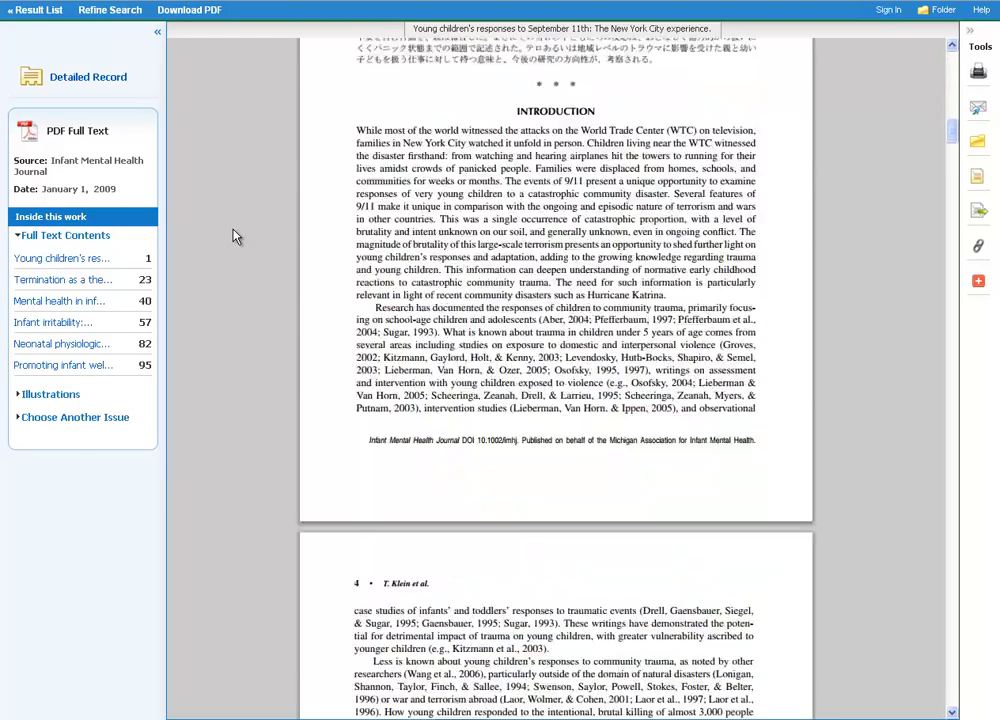
pyautogui.scroll(-12, 233, 235)
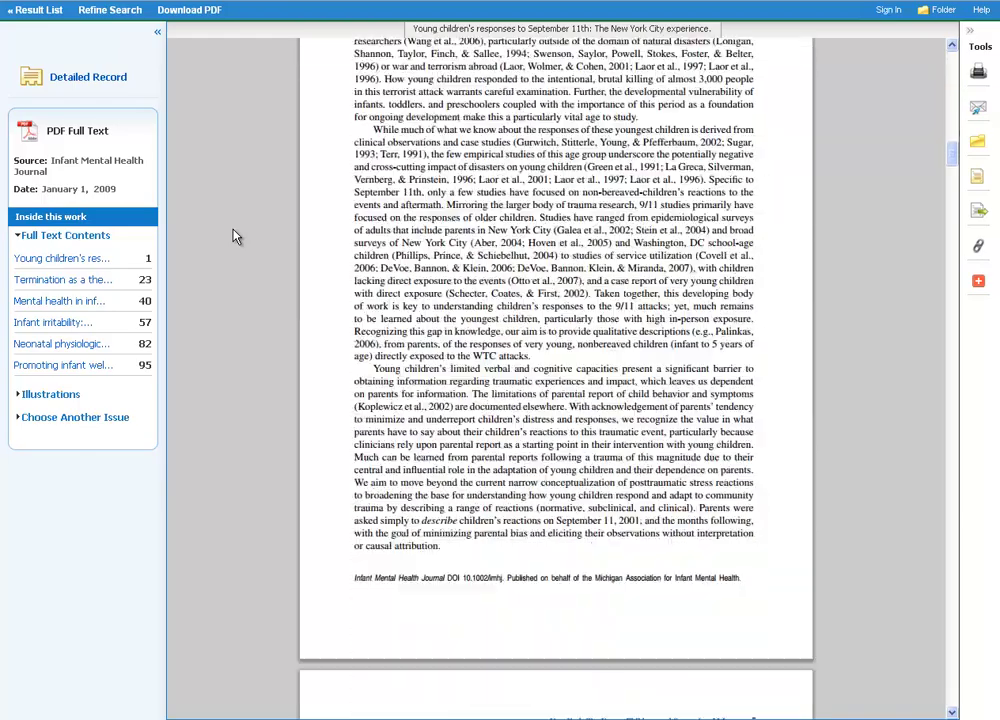
pyautogui.scroll(-7, 233, 235)
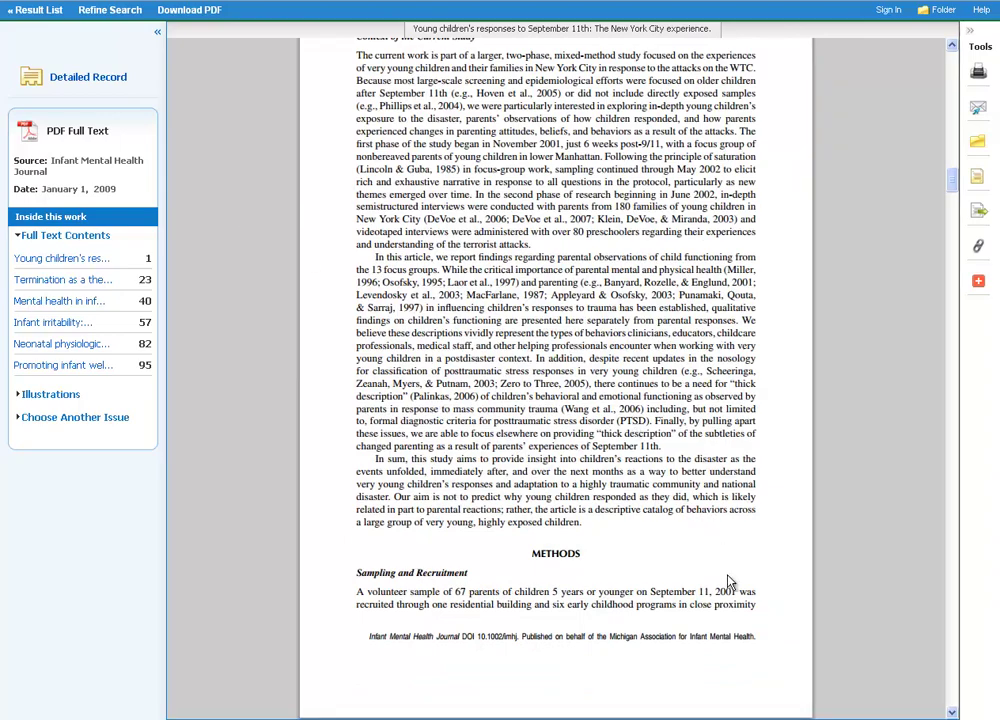
# Fit the PDF to the viewer width, then show the whole page at once.
pyautogui.moveTo(776, 662)
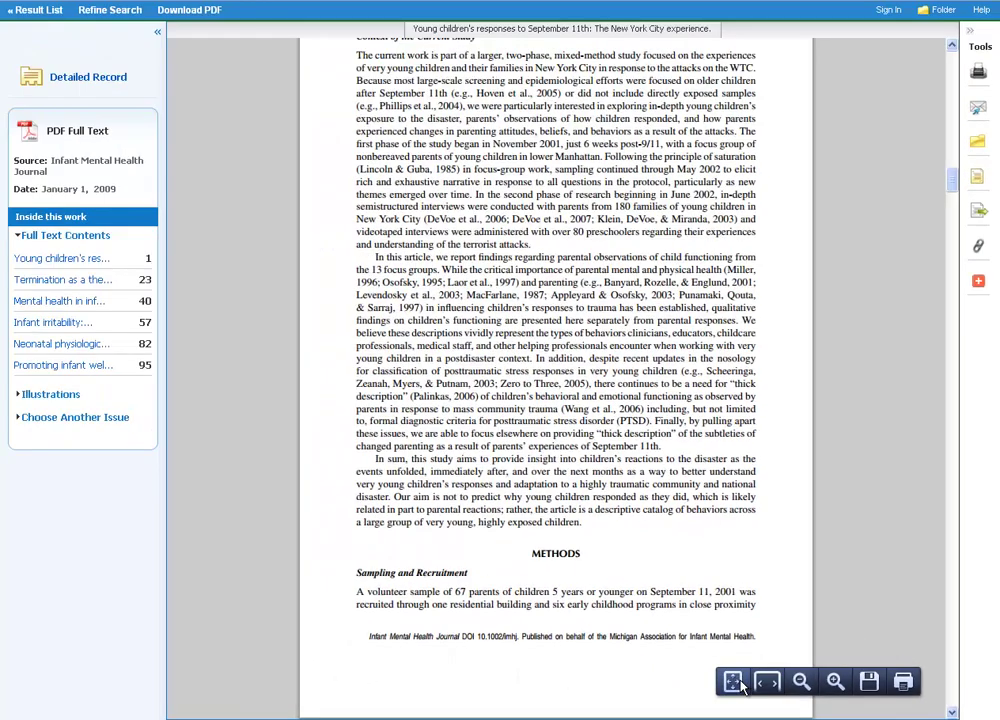
pyautogui.click(766, 682)
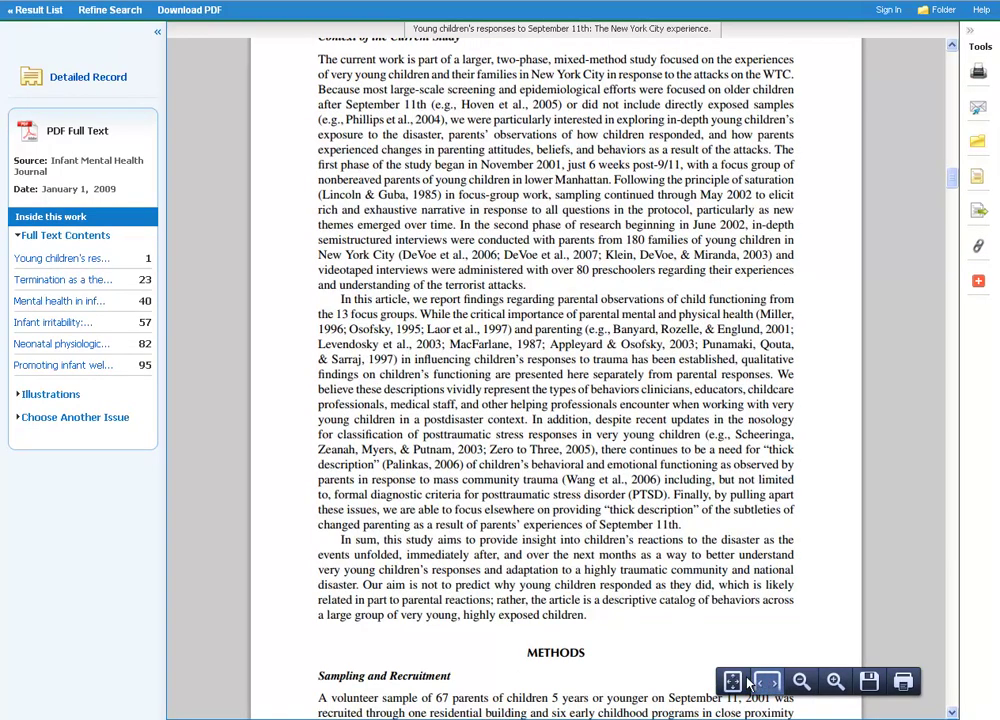
pyautogui.click(735, 682)
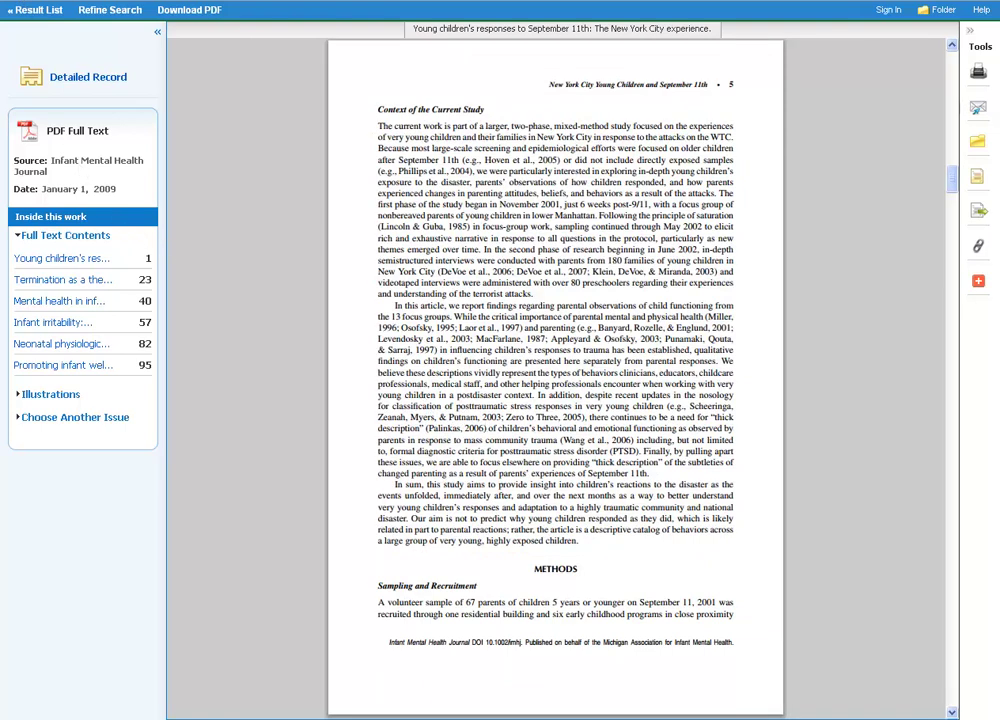
# Return to the result list, then go to a fresh Basic Search page via the EBSCOhost logo.
pyautogui.click(20, 11)
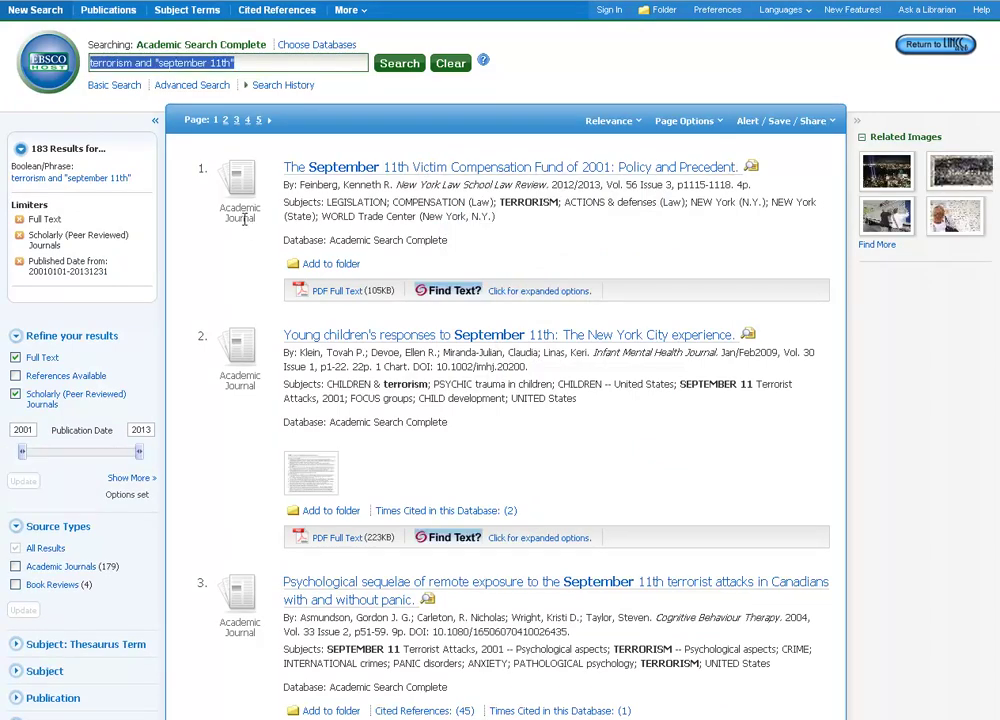
pyautogui.click(55, 70)
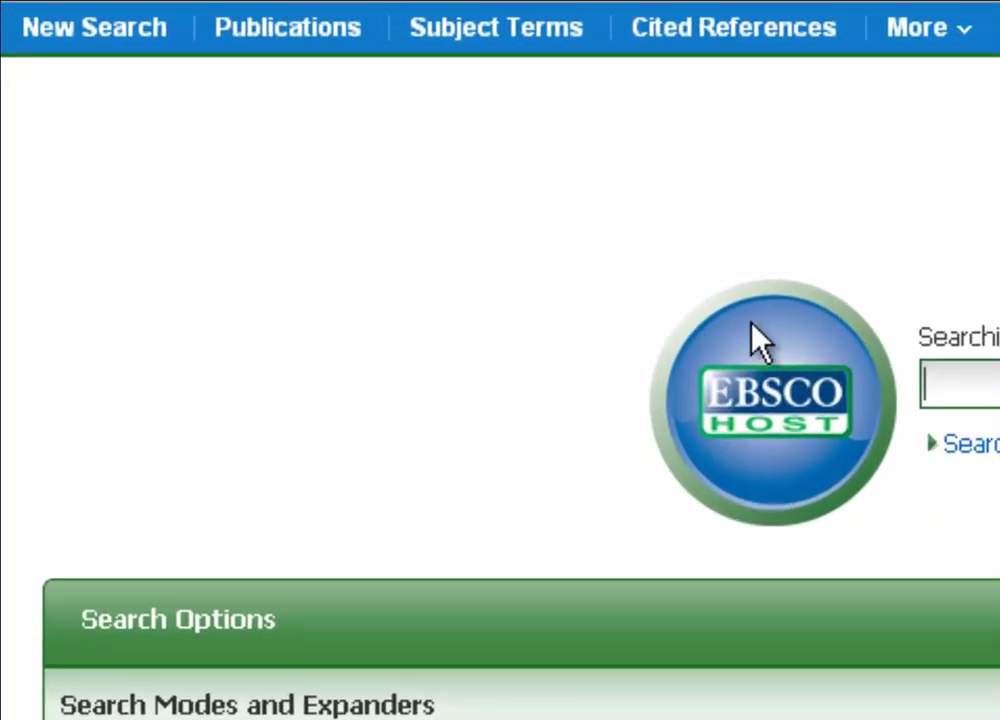
# Browse Publications for 'Rolling Stone'.
pyautogui.click(292, 28)
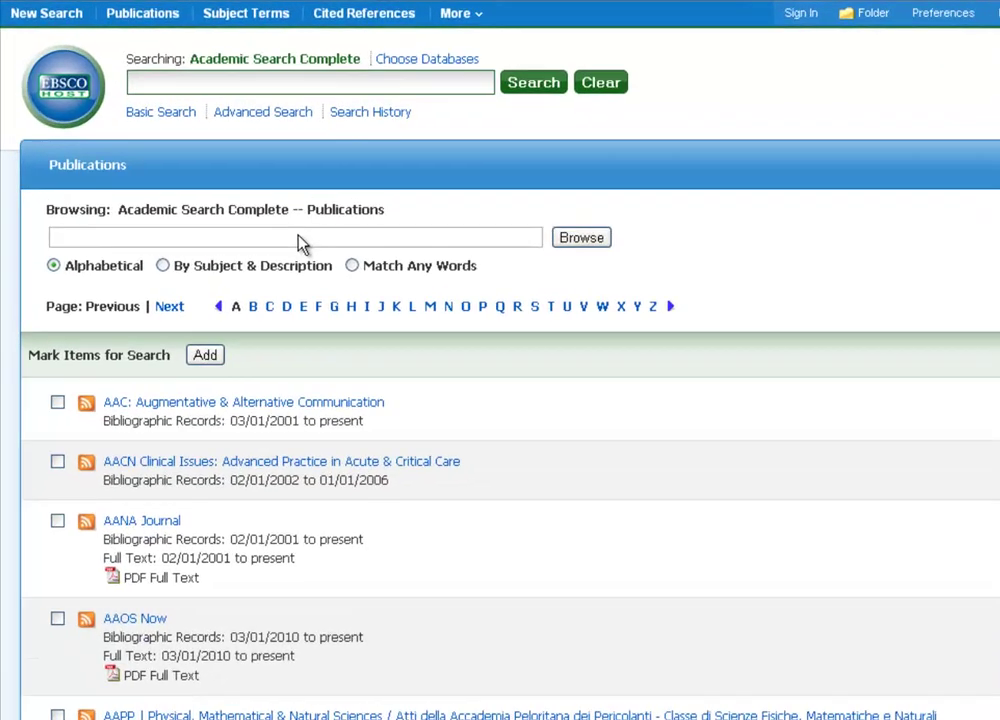
pyautogui.click(300, 243)
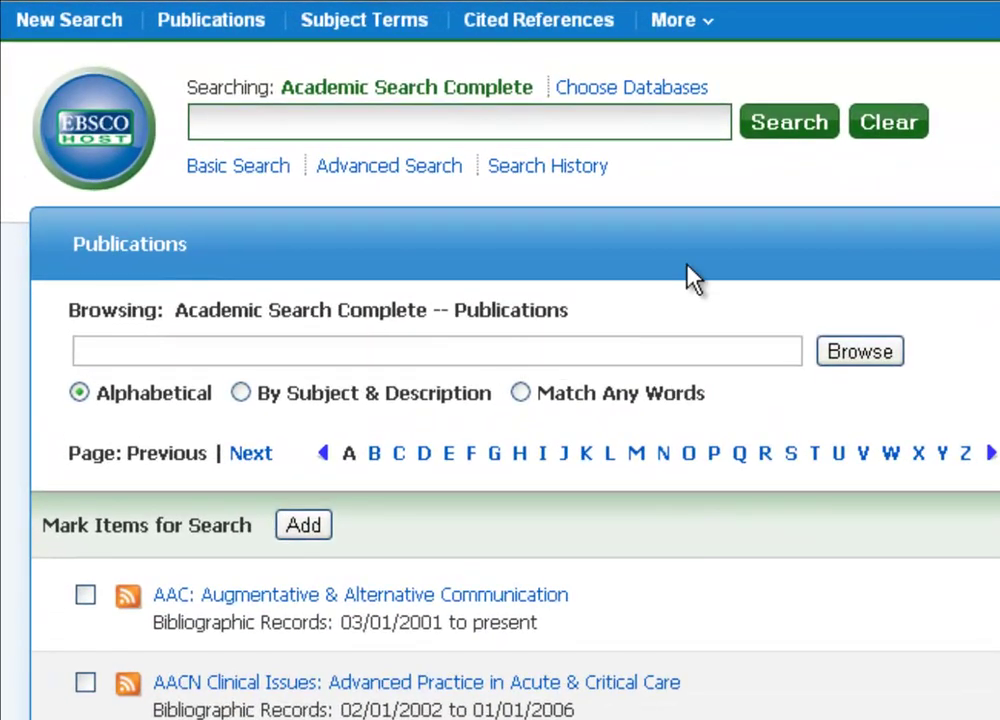
pyautogui.write('Rolling Stone')
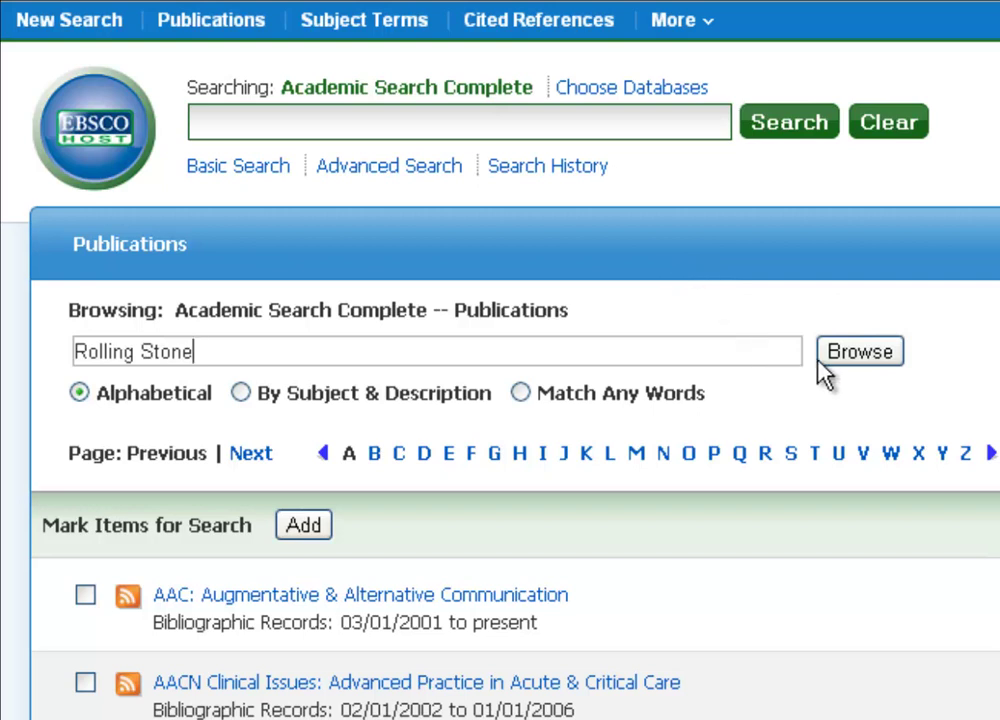
pyautogui.click(858, 377)
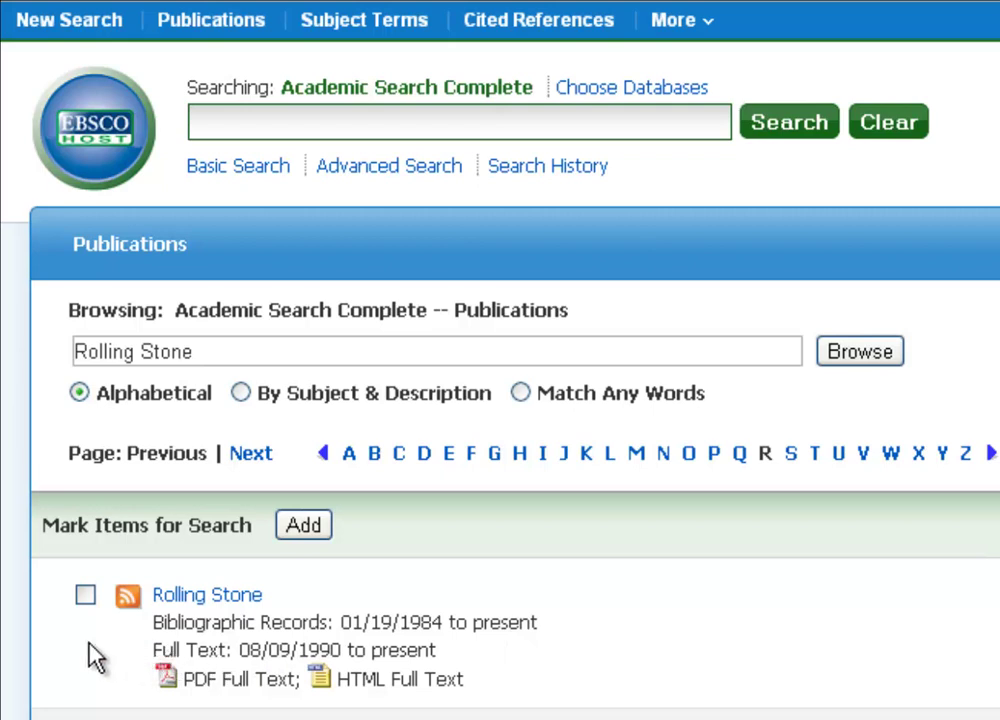
# Open Rolling Stone's details, expand 1999, and list Issue 821 from 09/16/99.
pyautogui.click(180, 597)
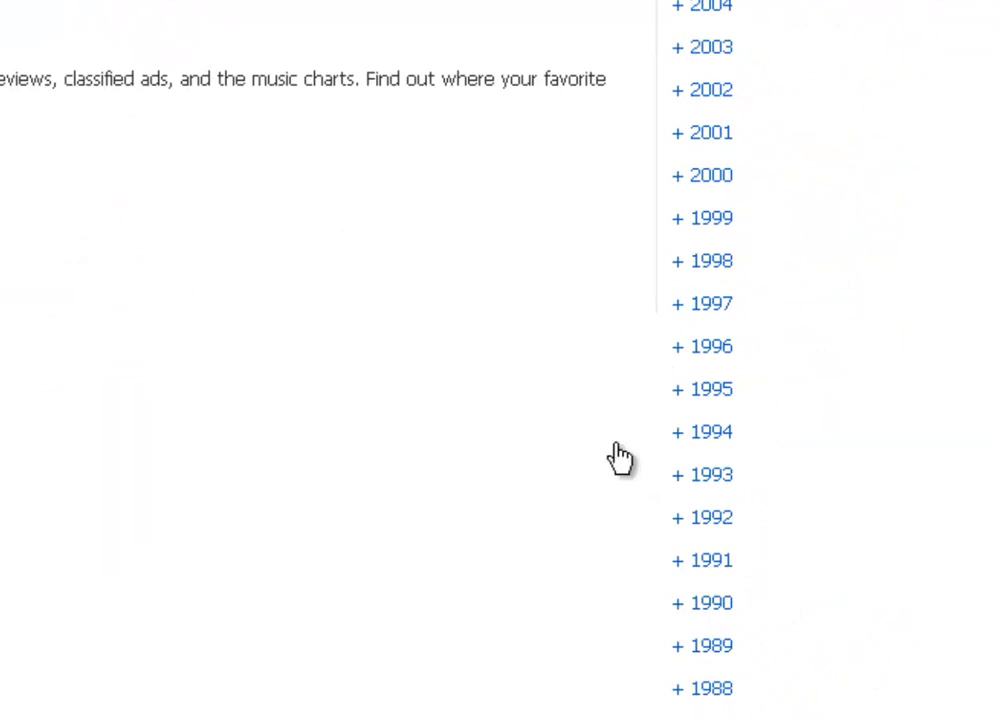
pyautogui.click(680, 222)
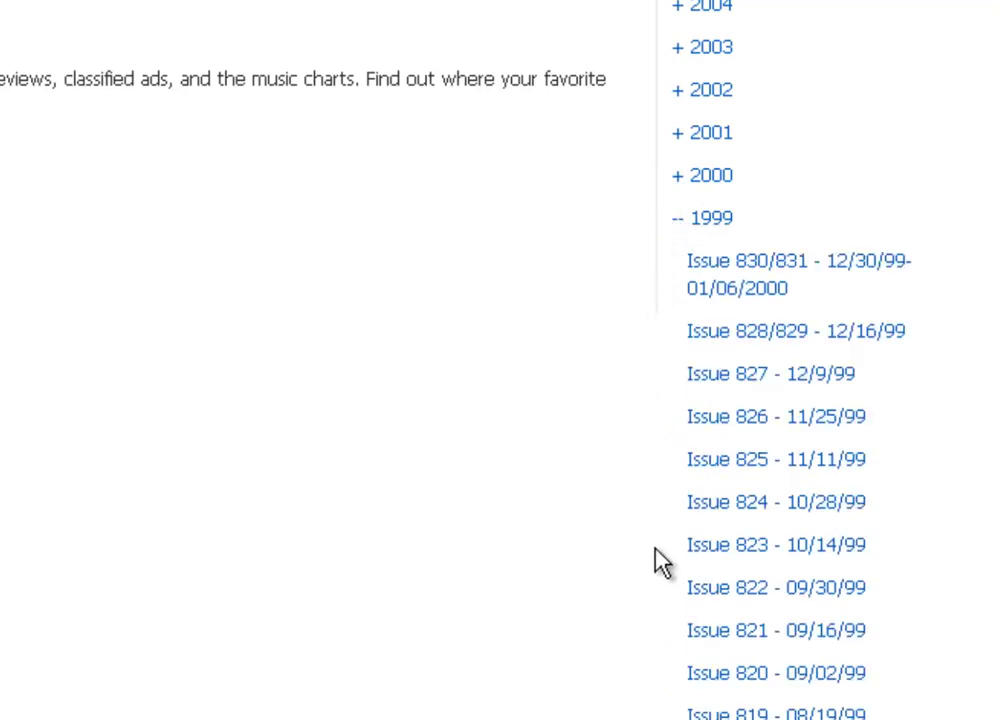
pyautogui.click(764, 636)
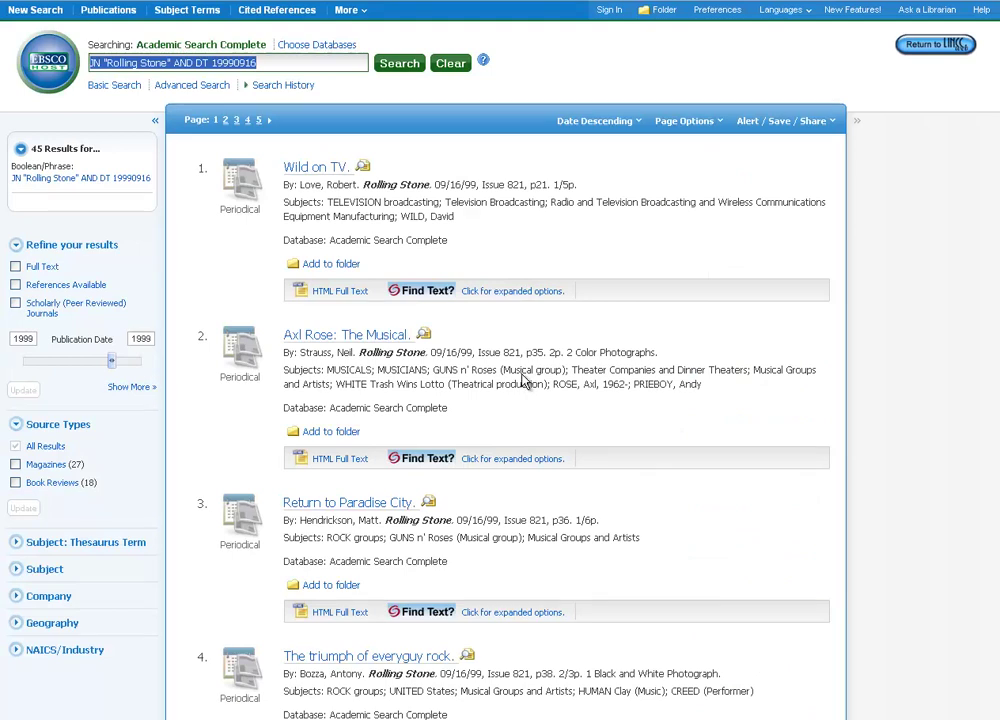
# Go to a fresh search page, then open the My EBSCOhost Sign In page.
pyautogui.click(50, 64)
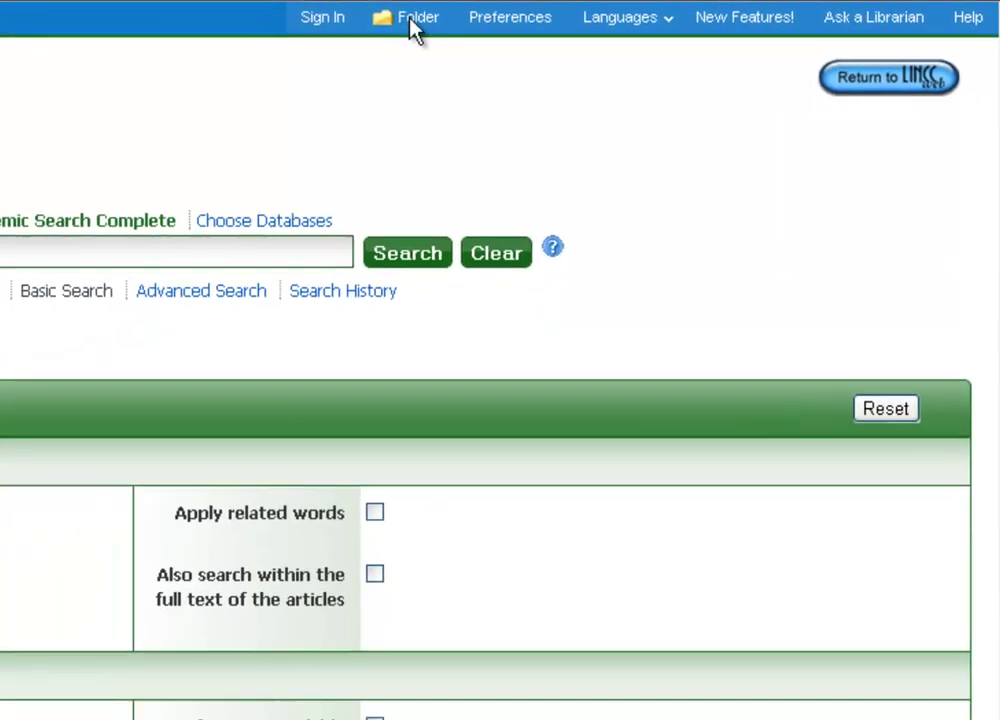
pyautogui.click(288, 20)
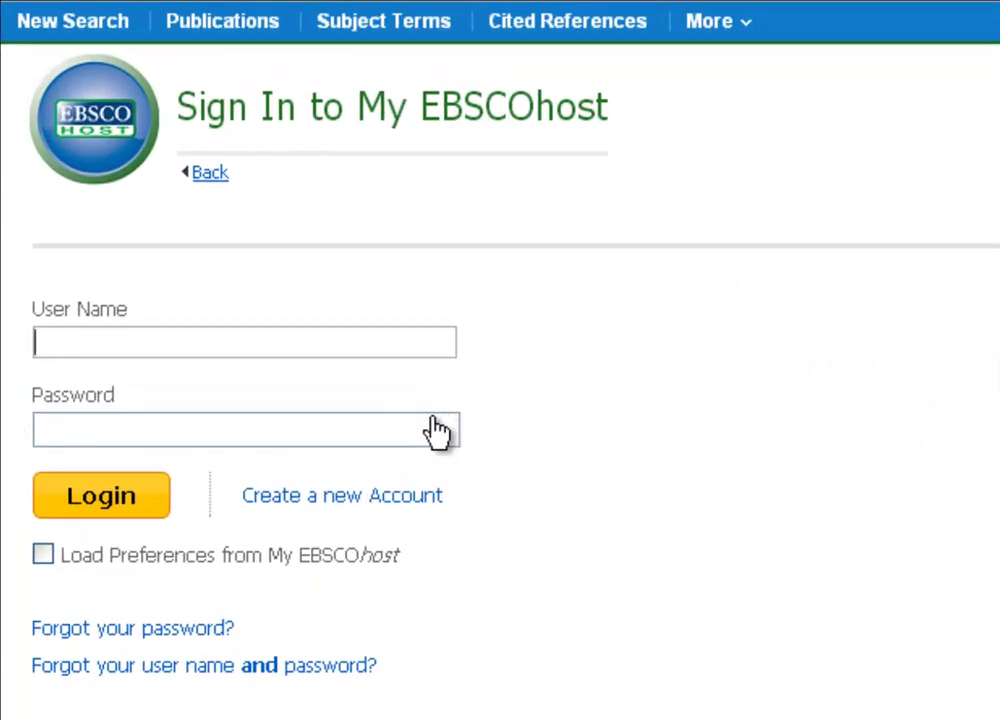
# View the Create a new Account form, then return to the Basic Search page.
pyautogui.click(340, 507)
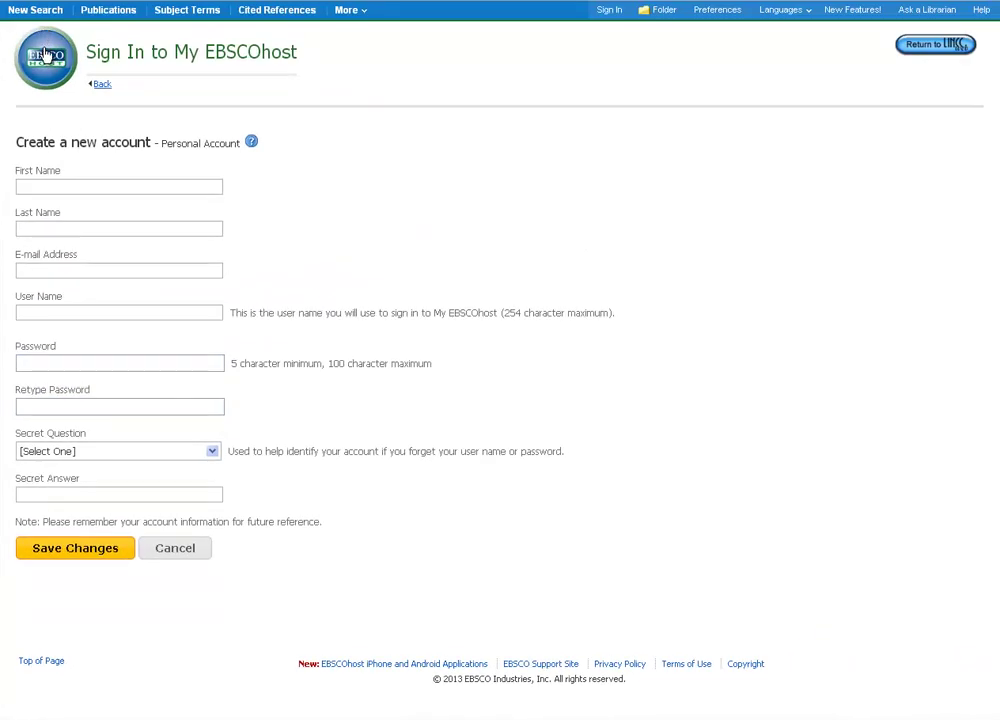
pyautogui.click(45, 55)
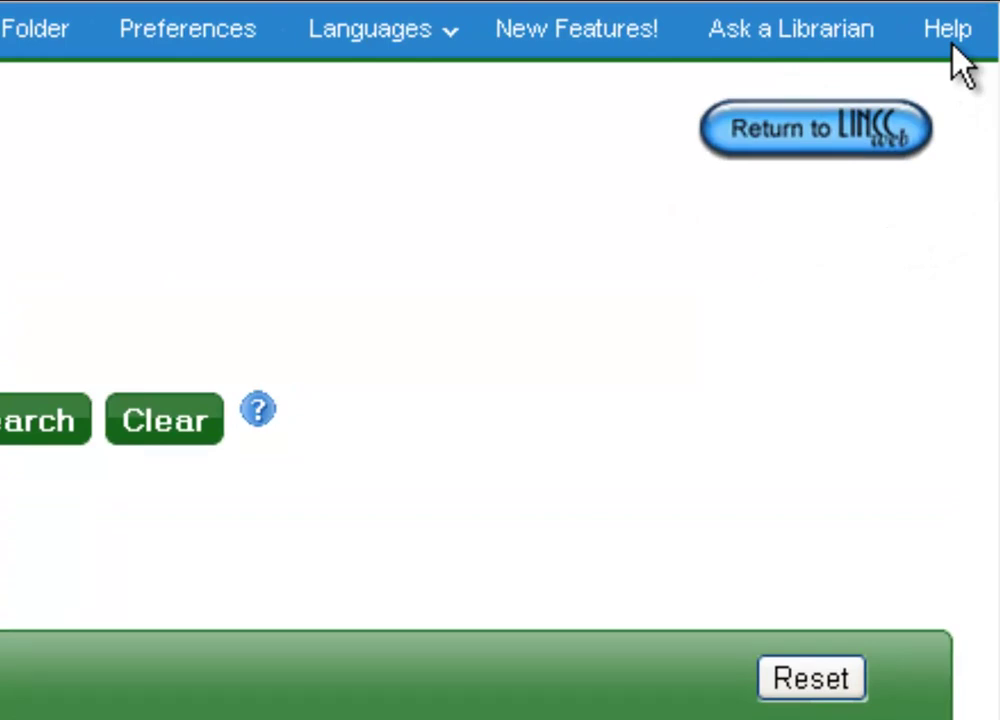
# Open the EBSCO Help window on the Research Databases overview, then close it.
pyautogui.click(950, 40)
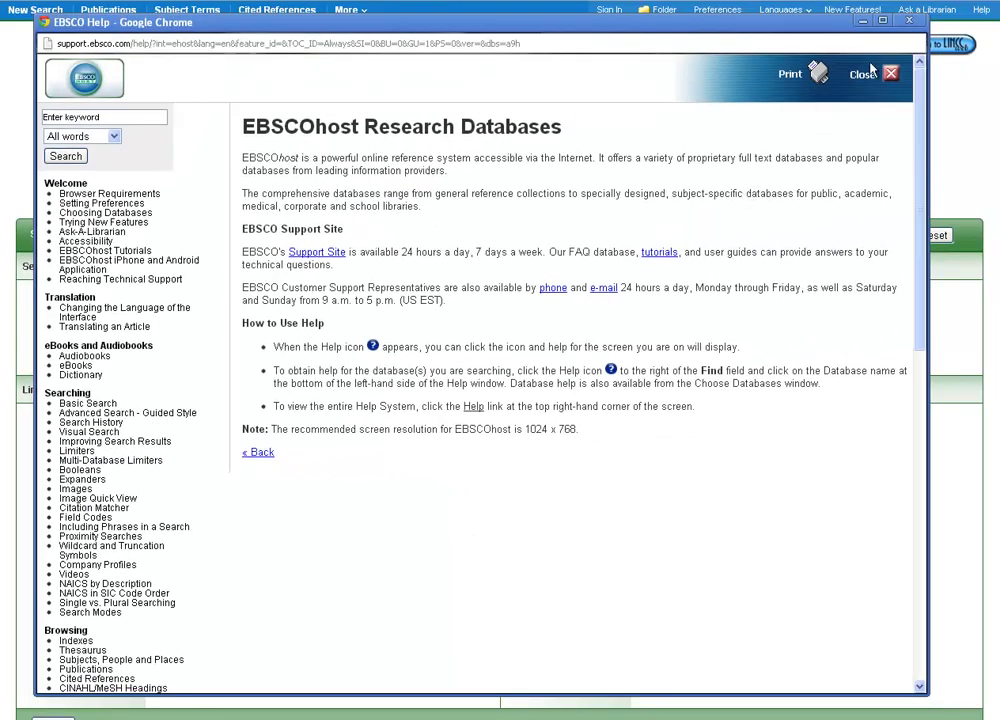
pyautogui.click(906, 22)
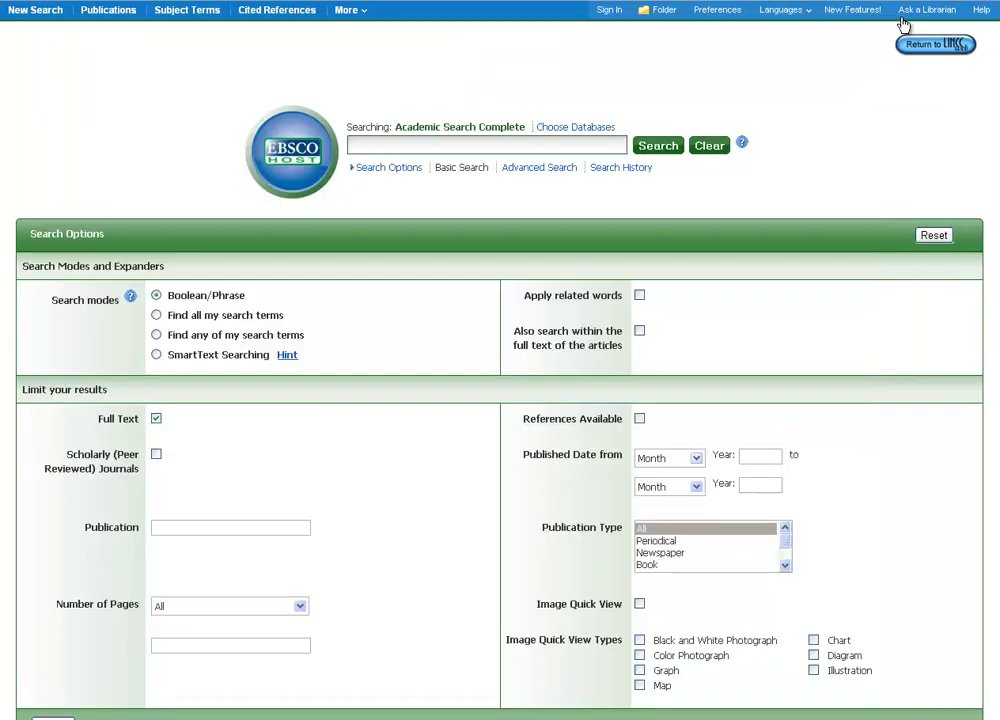